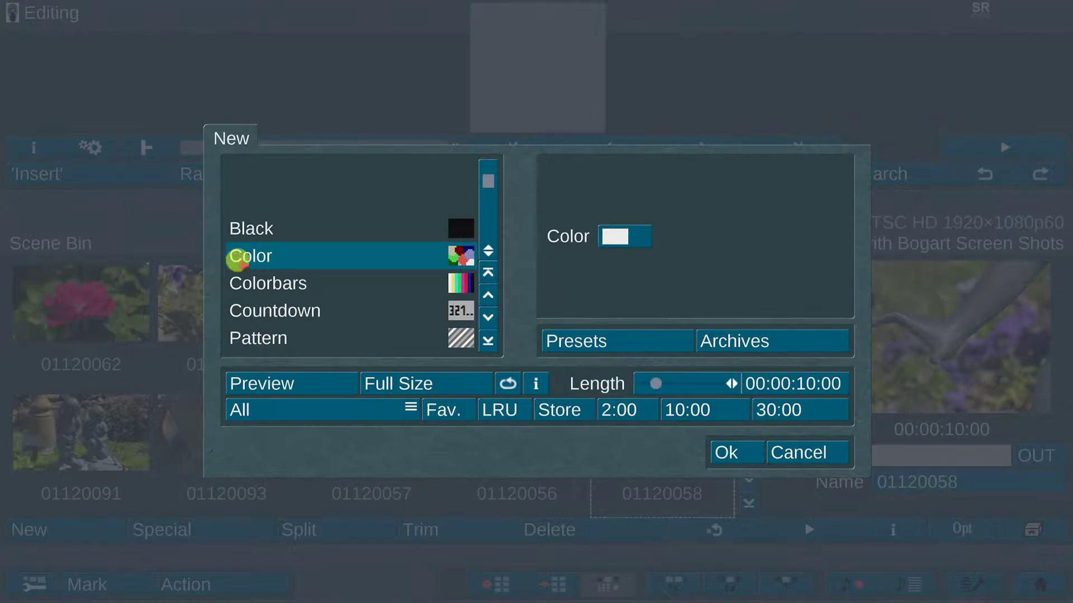
# - Set the Color generator to bright green and create the 10-second Color clip
pyautogui.click(252, 227)
pyautogui.click(251, 255)
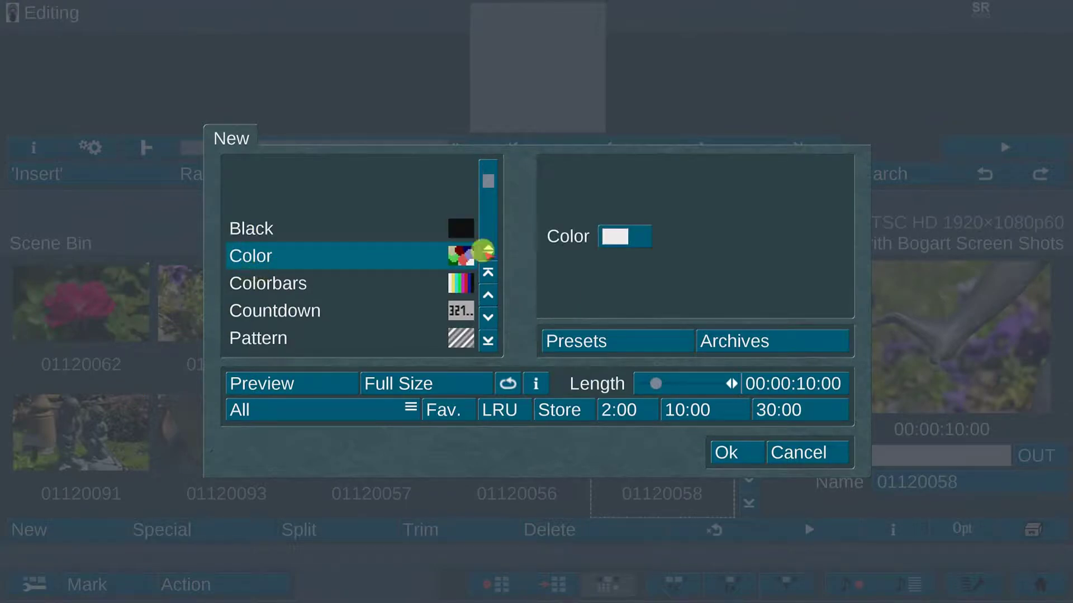
pyautogui.click(620, 236)
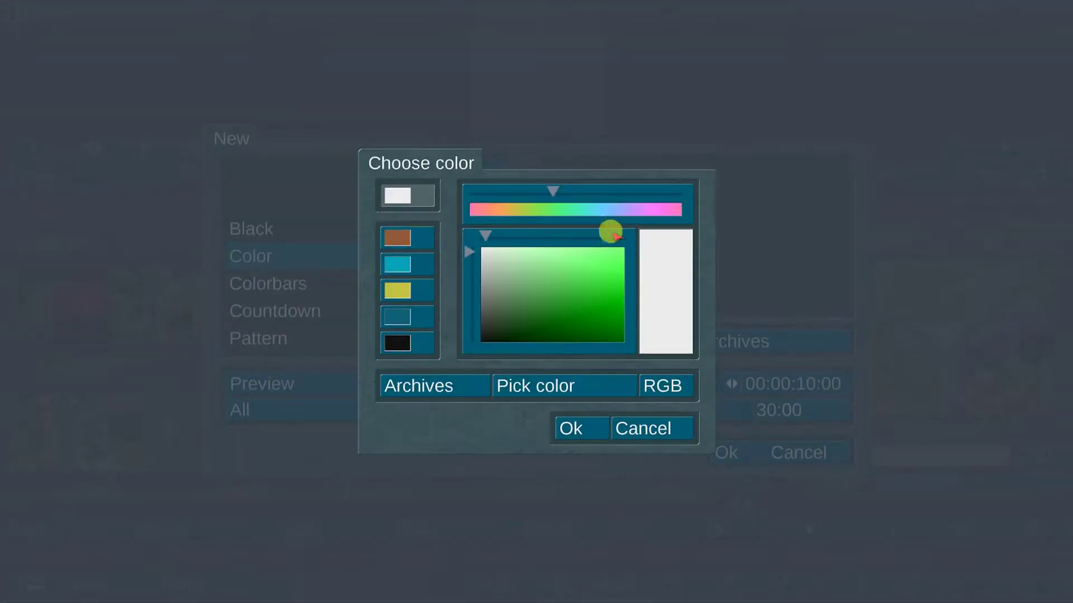
pyautogui.click(568, 297)
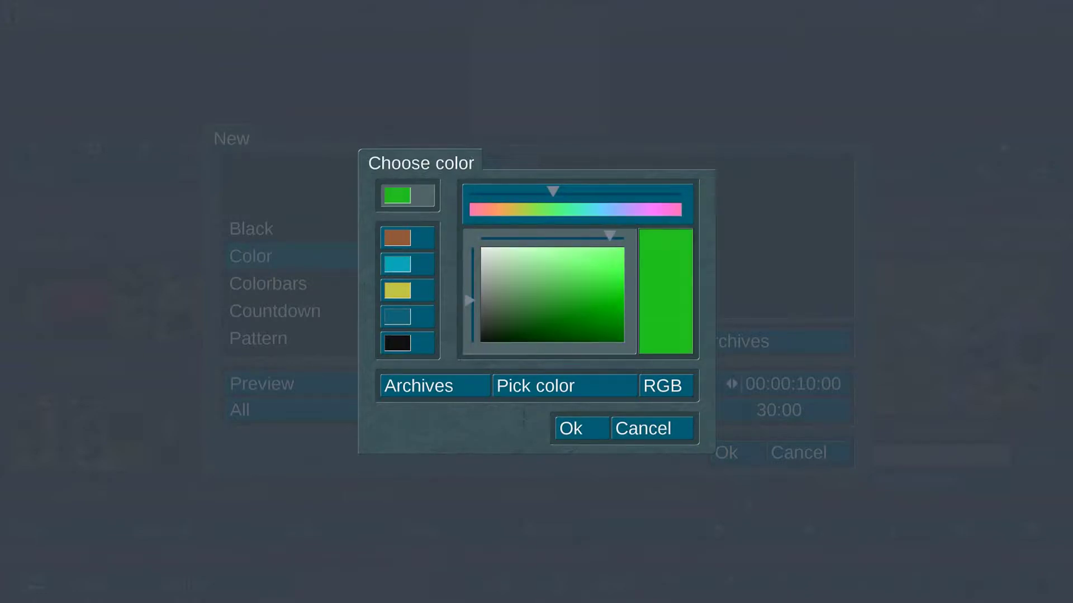
pyautogui.click(581, 428)
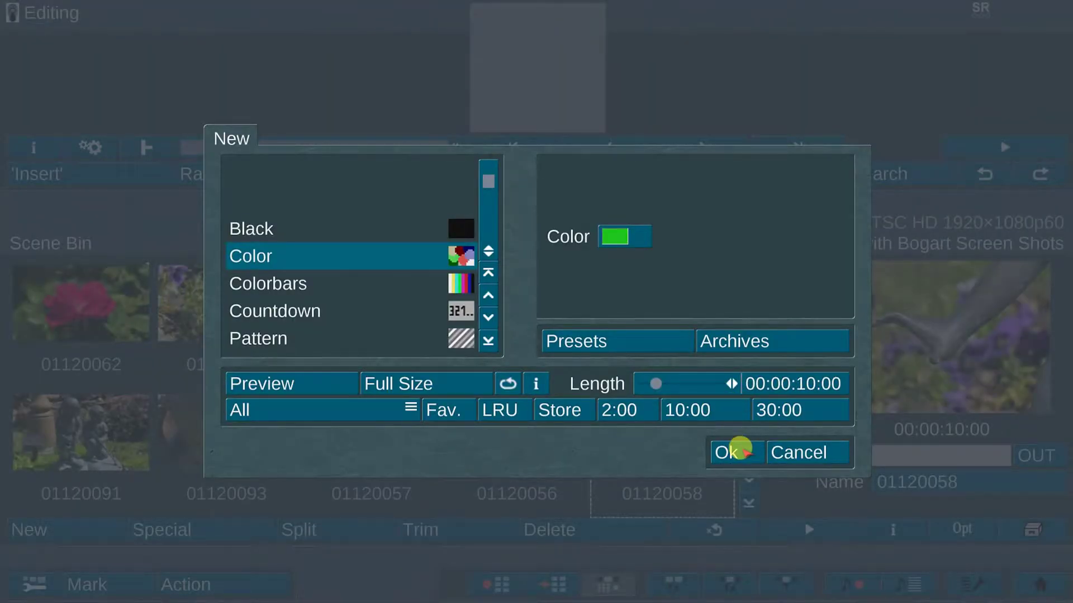
pyautogui.click(742, 450)
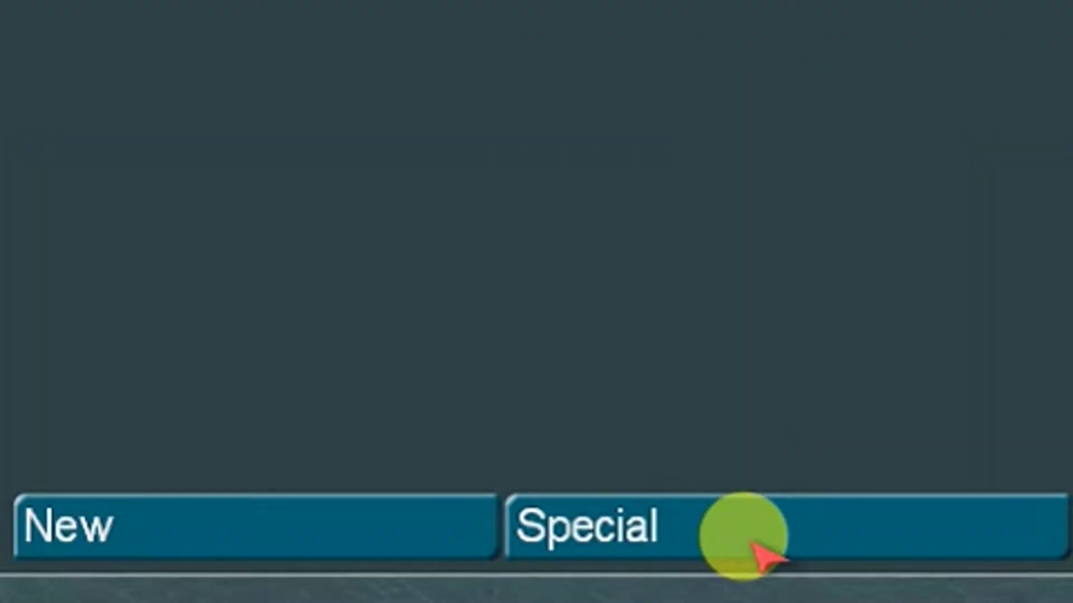
# - Apply the Slivers effect to the green clip using the Grid (9) 3x3 layout
pyautogui.click(762, 553)
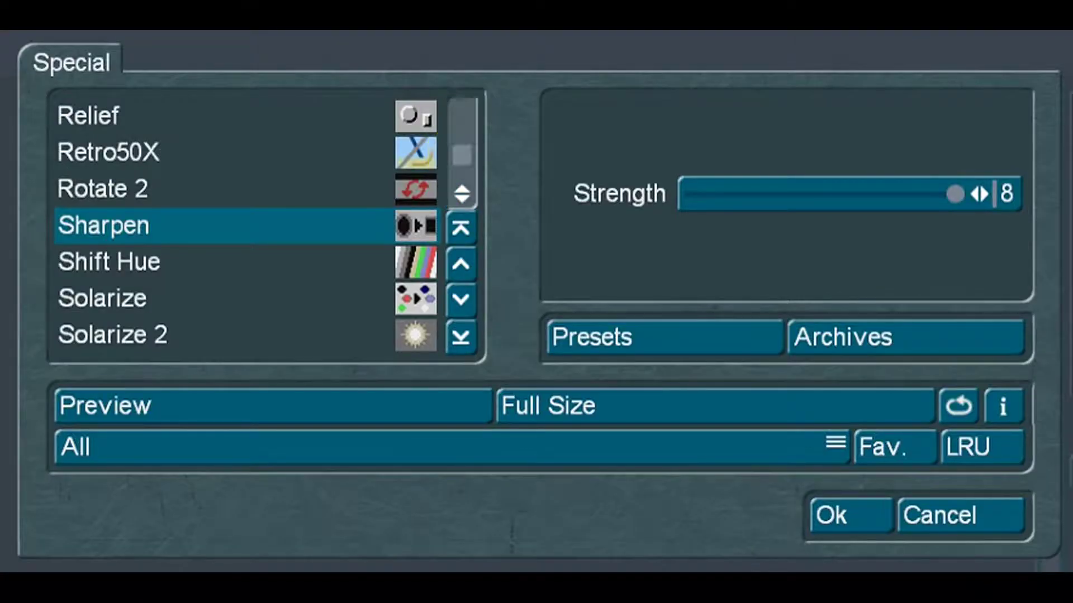
pyautogui.scroll(-14, 201, 279)
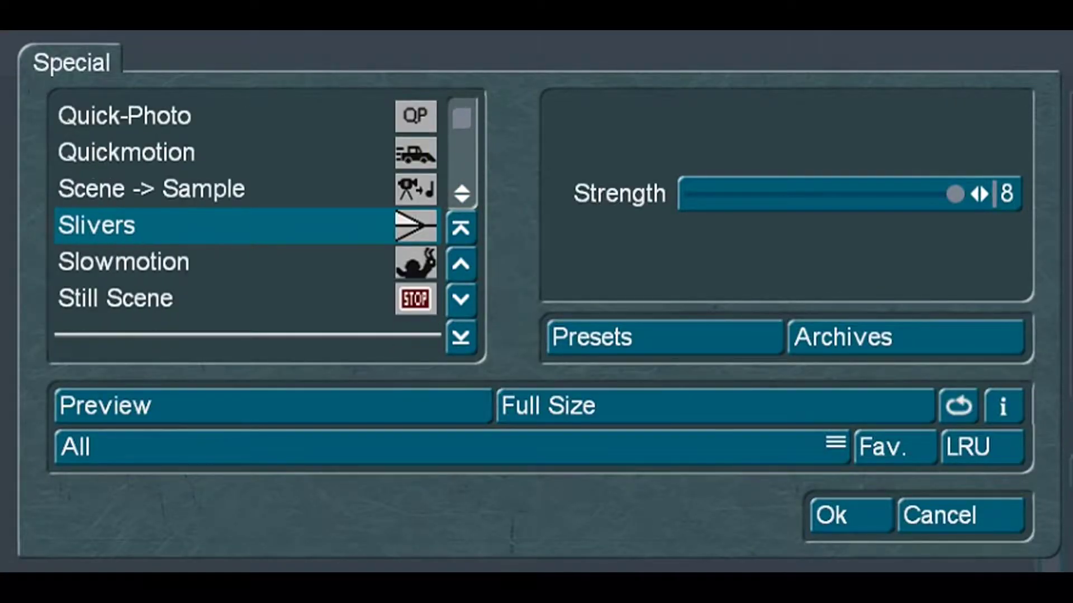
pyautogui.click(706, 201)
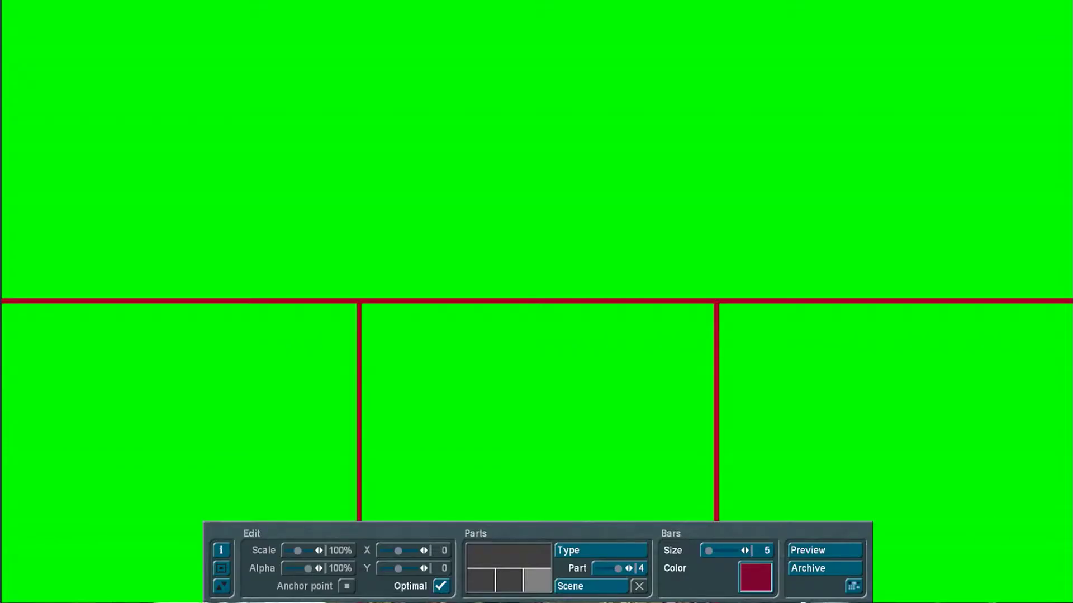
pyautogui.click(602, 545)
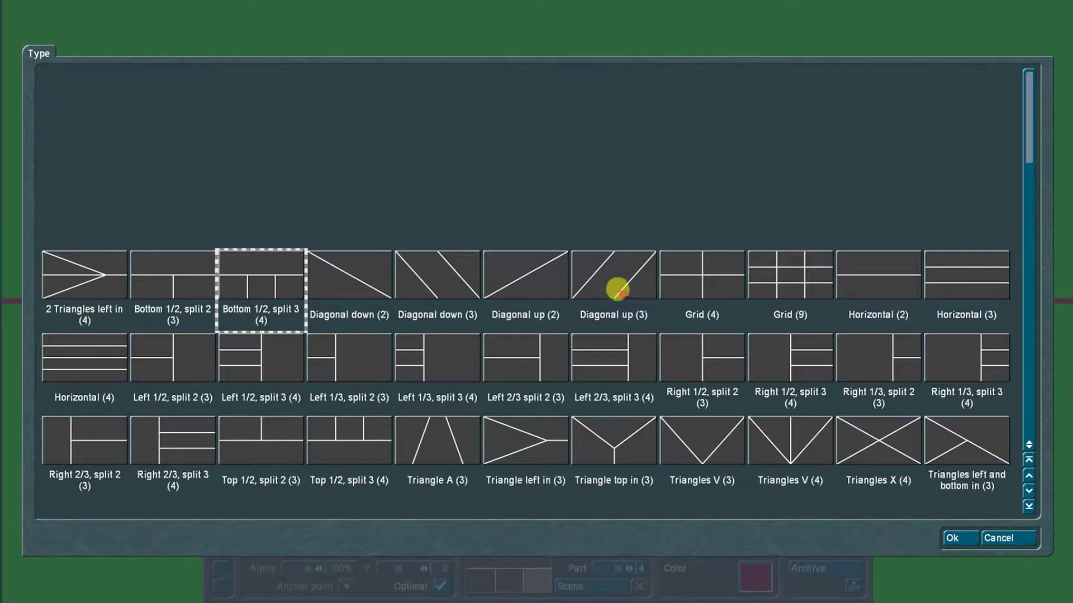
pyautogui.click(782, 279)
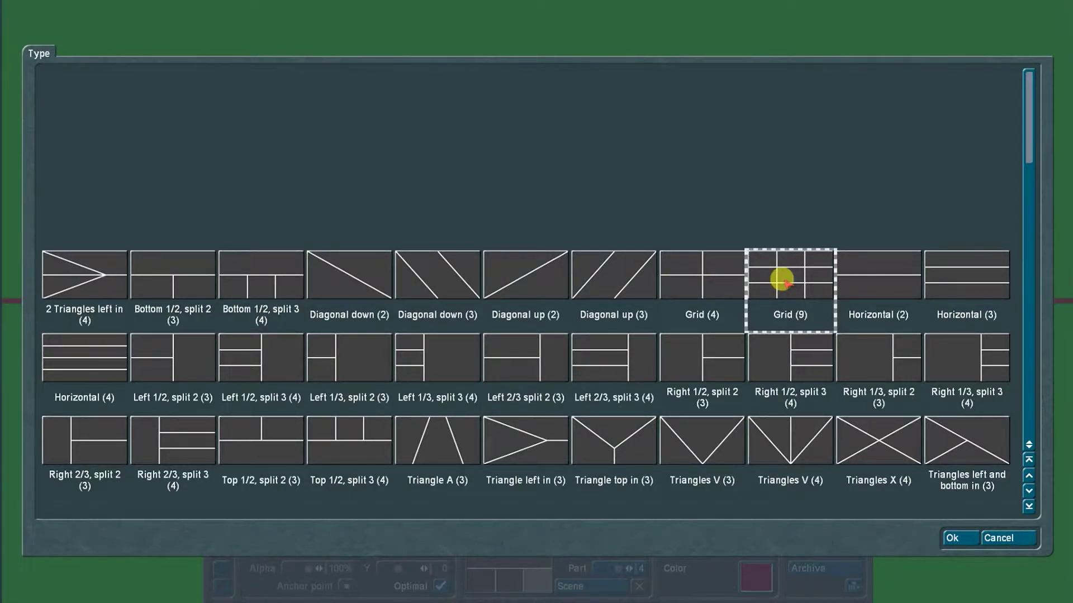
pyautogui.click(956, 539)
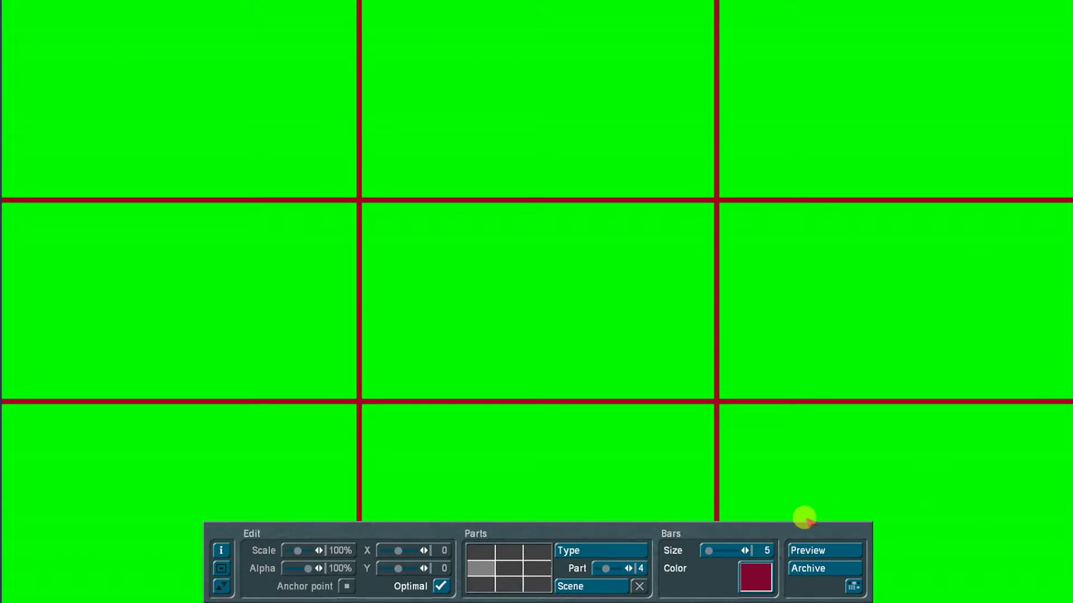
# - Remove the divider bars and fill the grid parts with rose clip 01120062 and pansy clip 01120054
pyautogui.moveTo(710, 551); pyautogui.dragTo(703, 550)
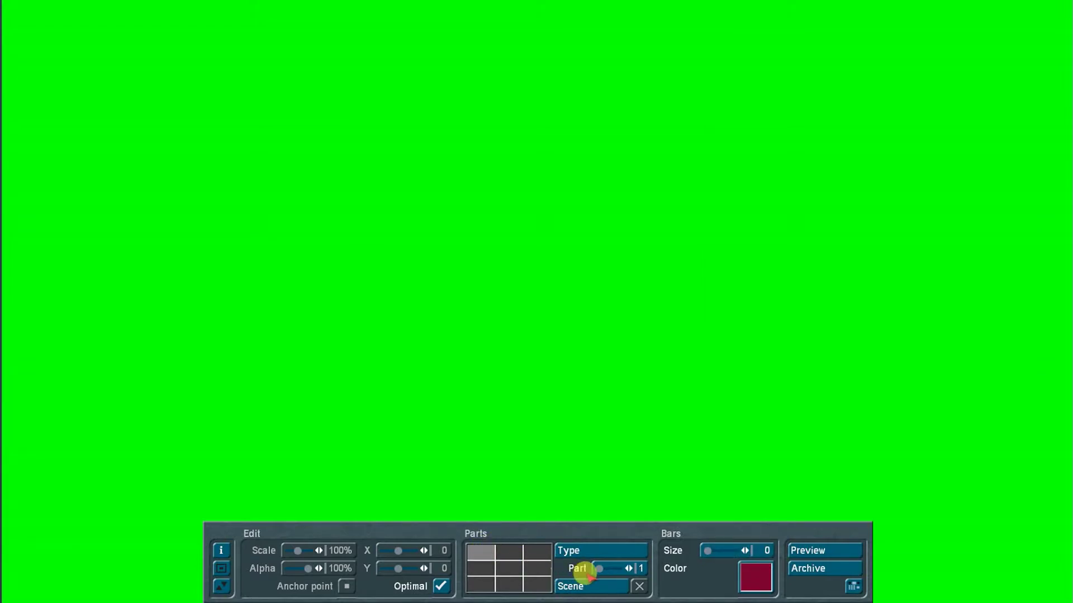
pyautogui.click(608, 586)
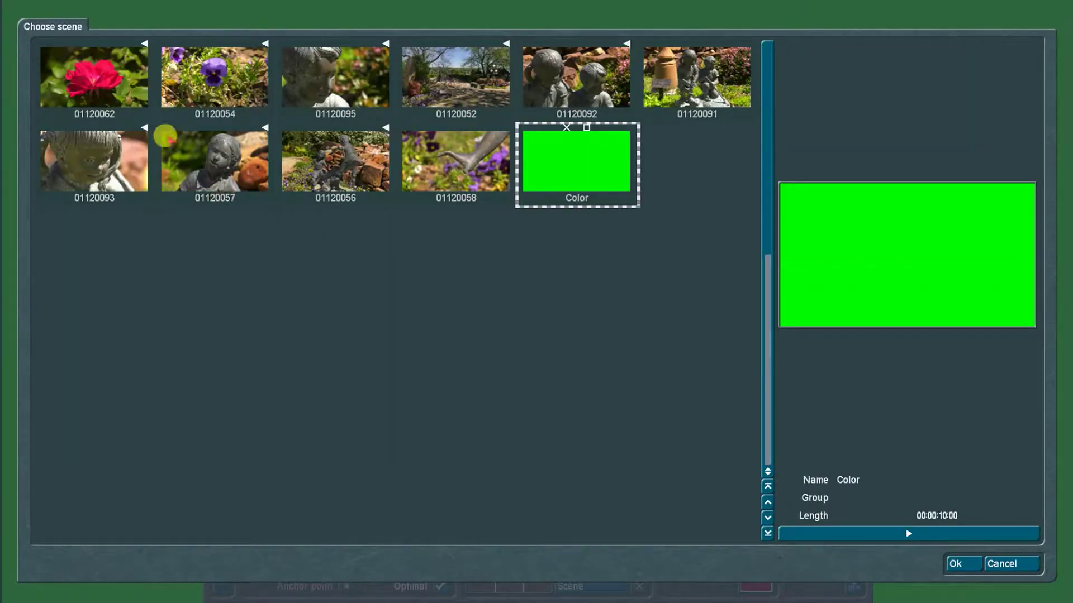
pyautogui.click(121, 88)
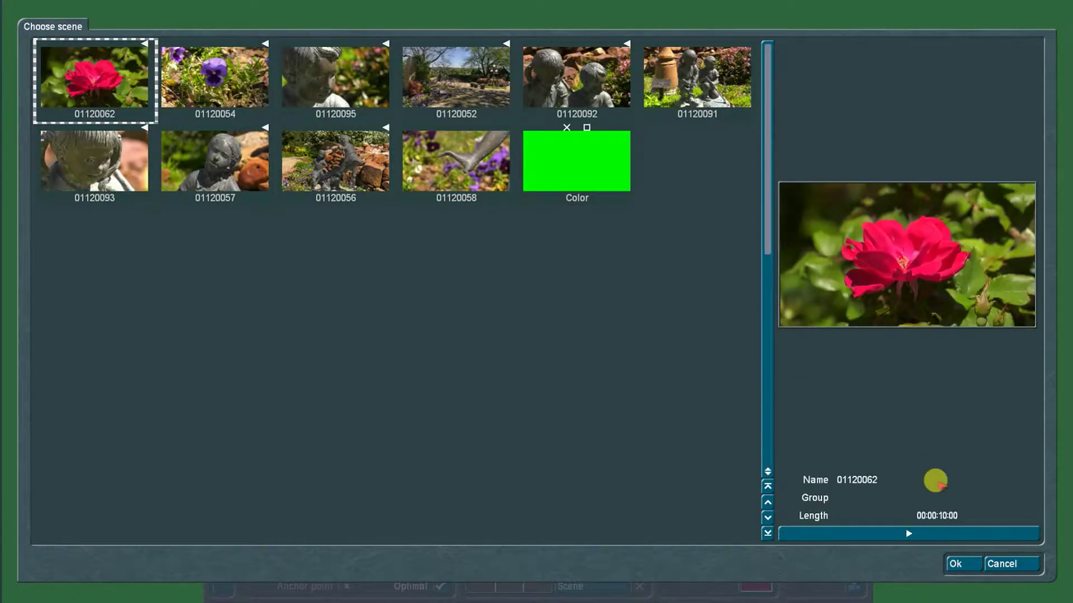
pyautogui.click(957, 564)
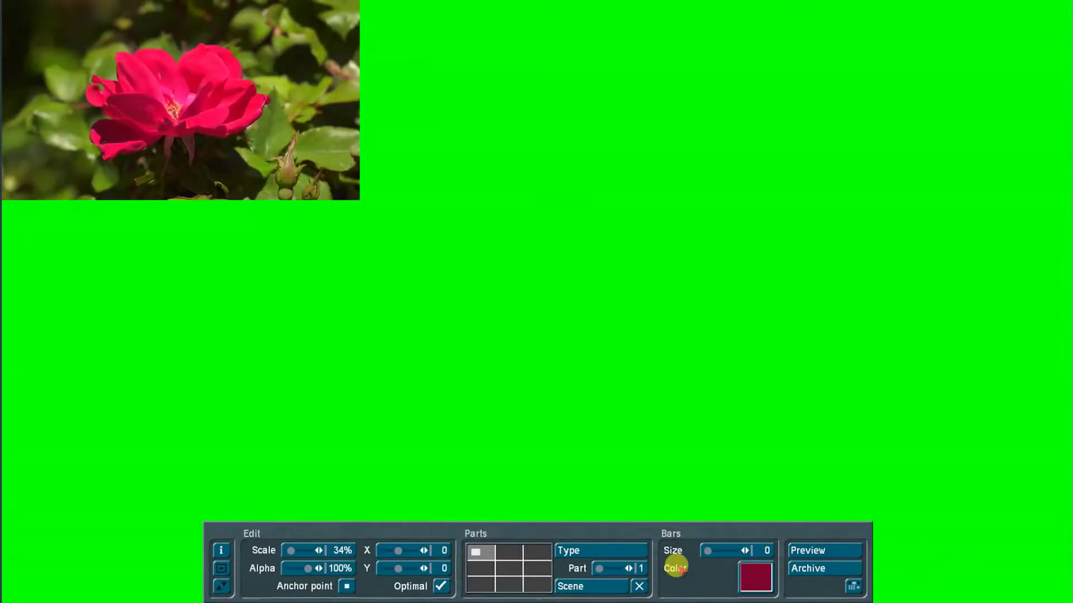
pyautogui.click(508, 553)
pyautogui.click(581, 586)
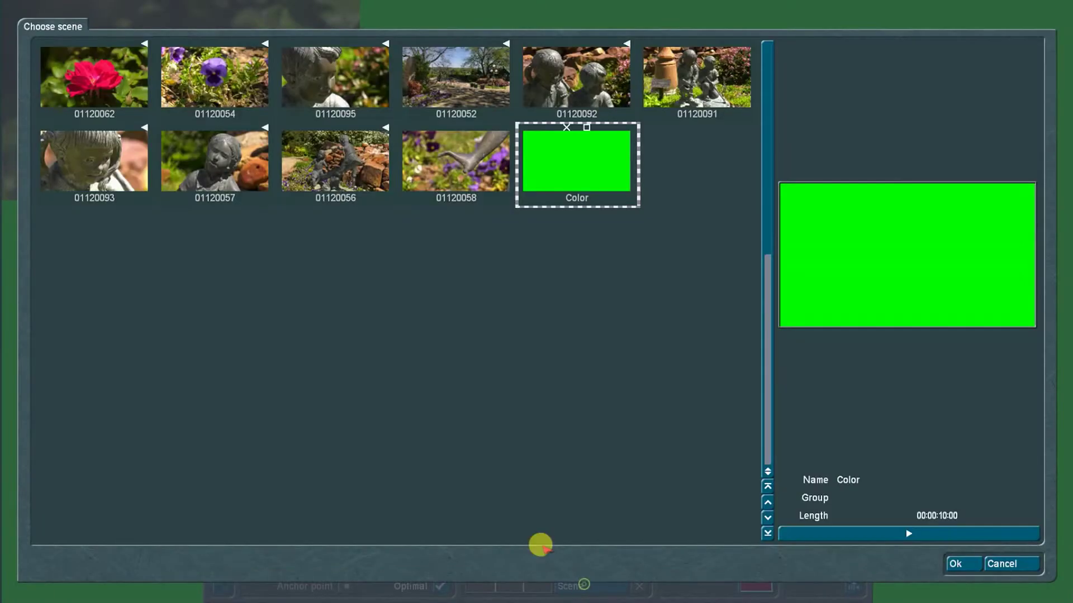
pyautogui.click(246, 85)
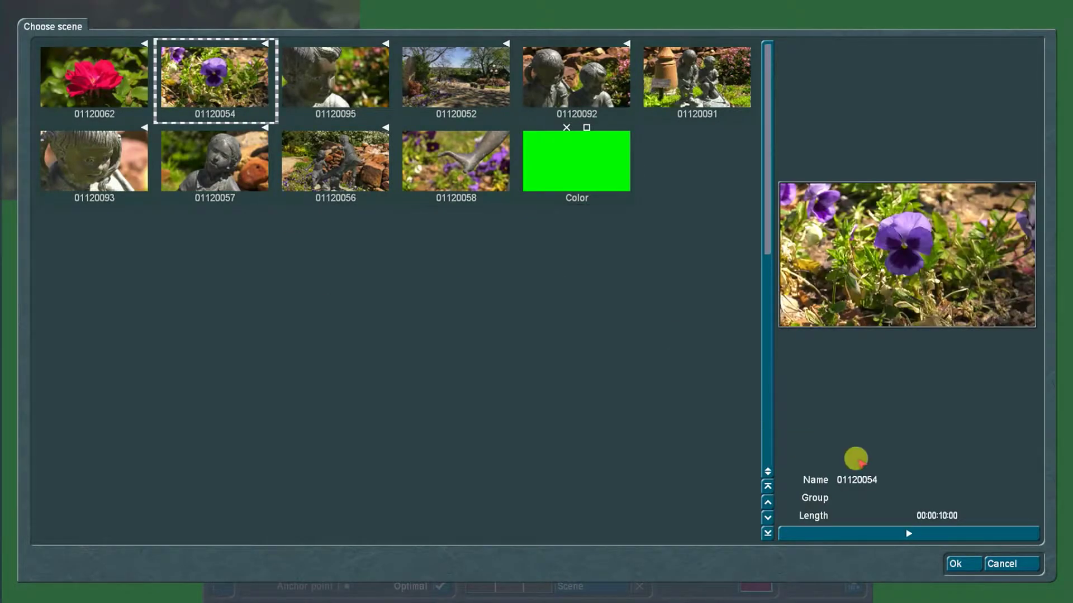
pyautogui.click(957, 563)
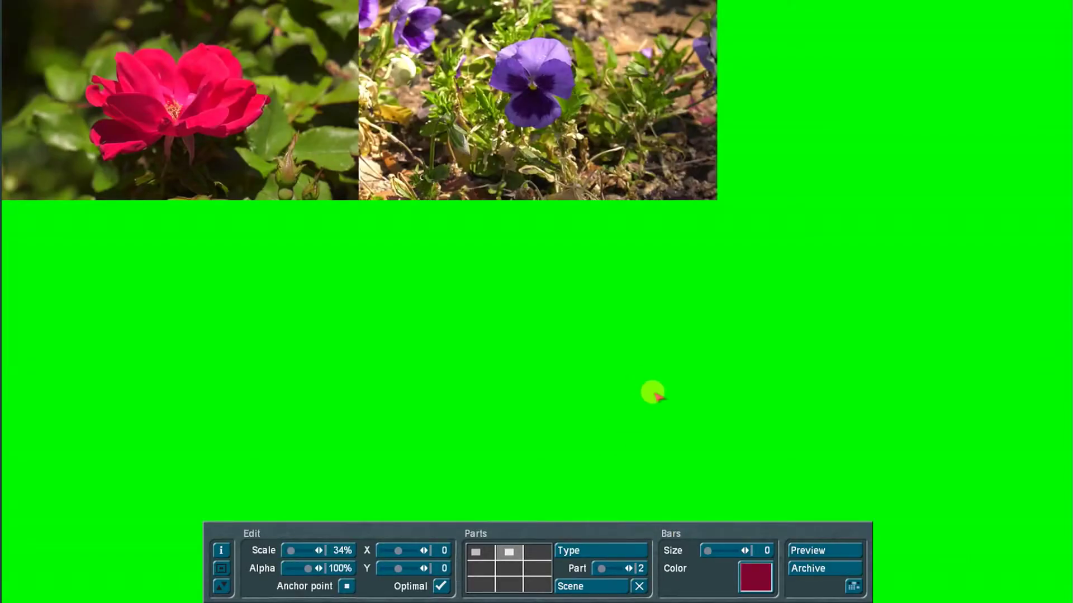
pyautogui.click(538, 553)
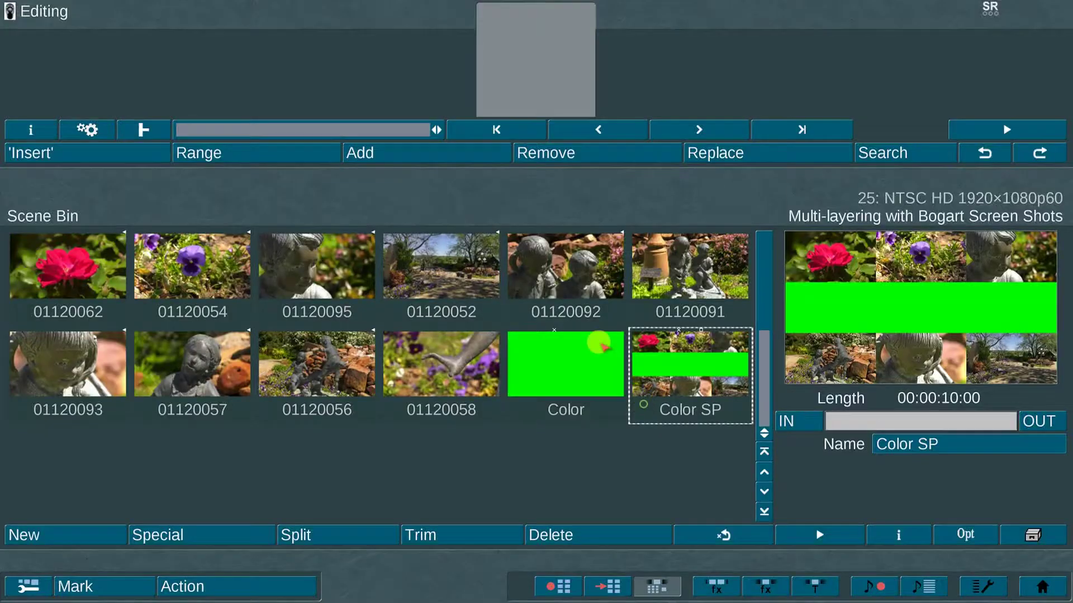
# - Place the Color SP clip on the storyboard twice
pyautogui.moveTo(629, 456); pyautogui.dragTo(519, 64)
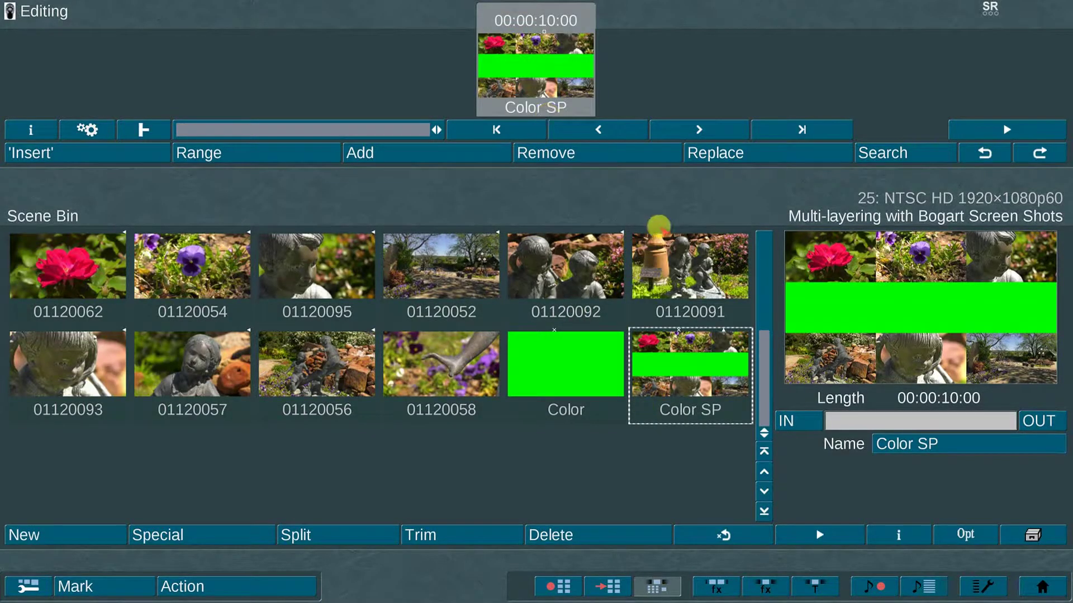
pyautogui.moveTo(677, 349); pyautogui.dragTo(634, 52)
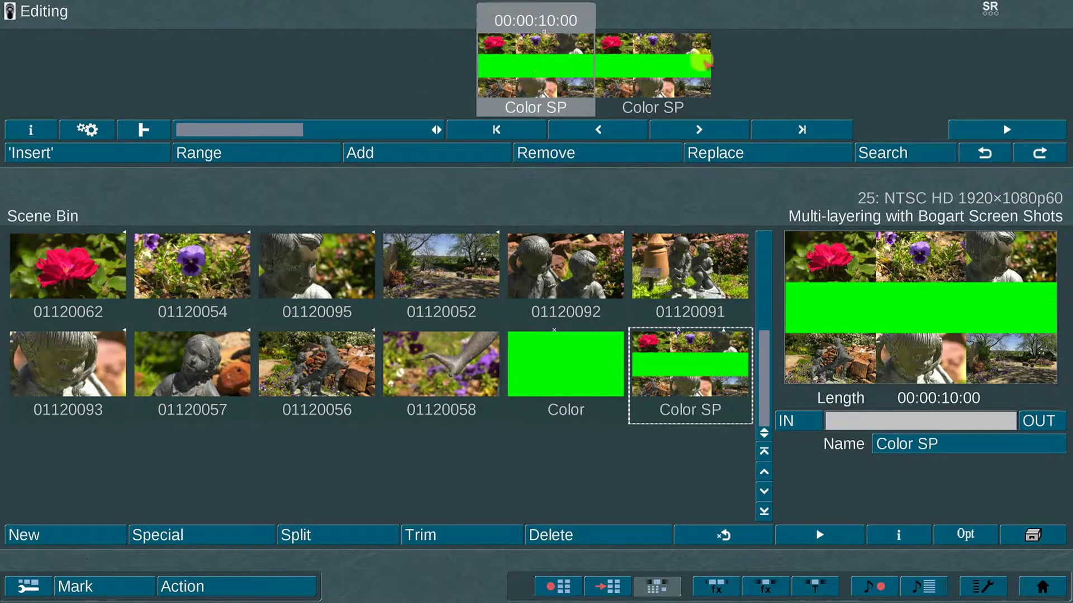
pyautogui.click(716, 586)
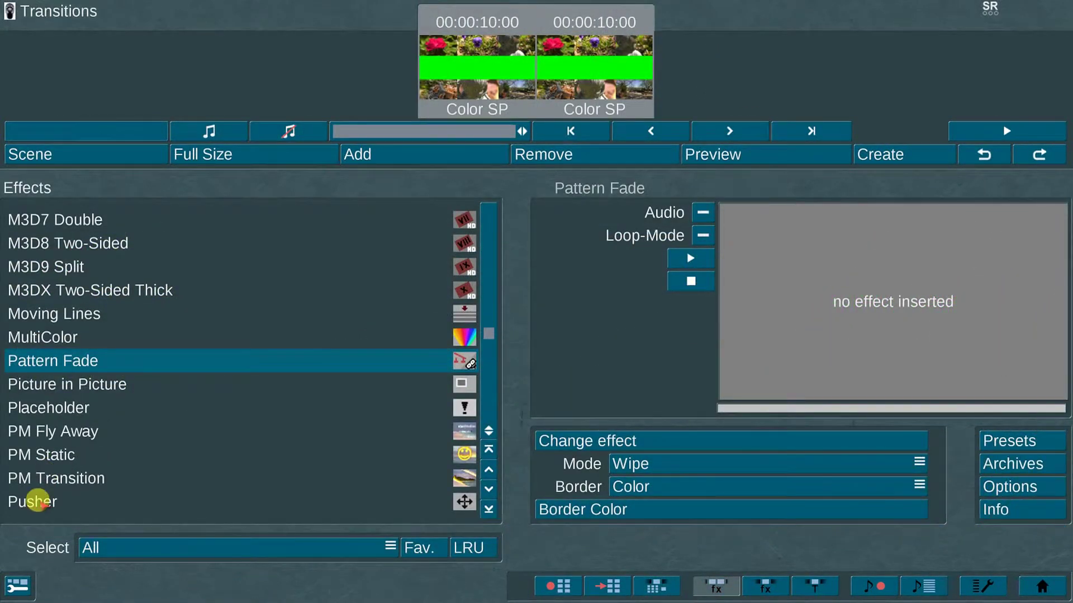
# - Insert a 10-second Pusher transition between the two Color SP clips
pyautogui.click(73, 497)
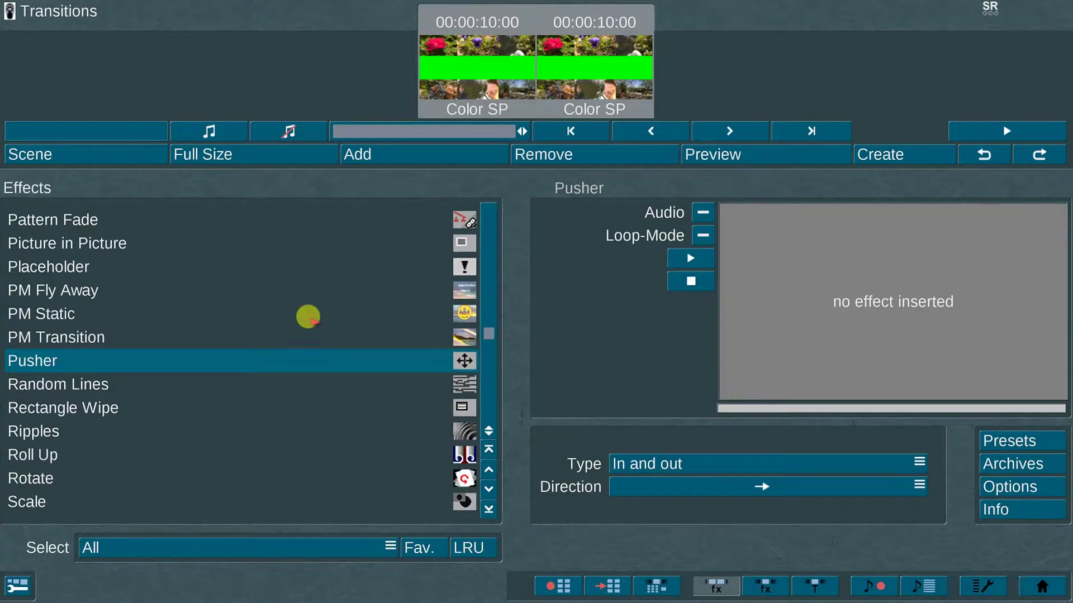
pyautogui.click(479, 147)
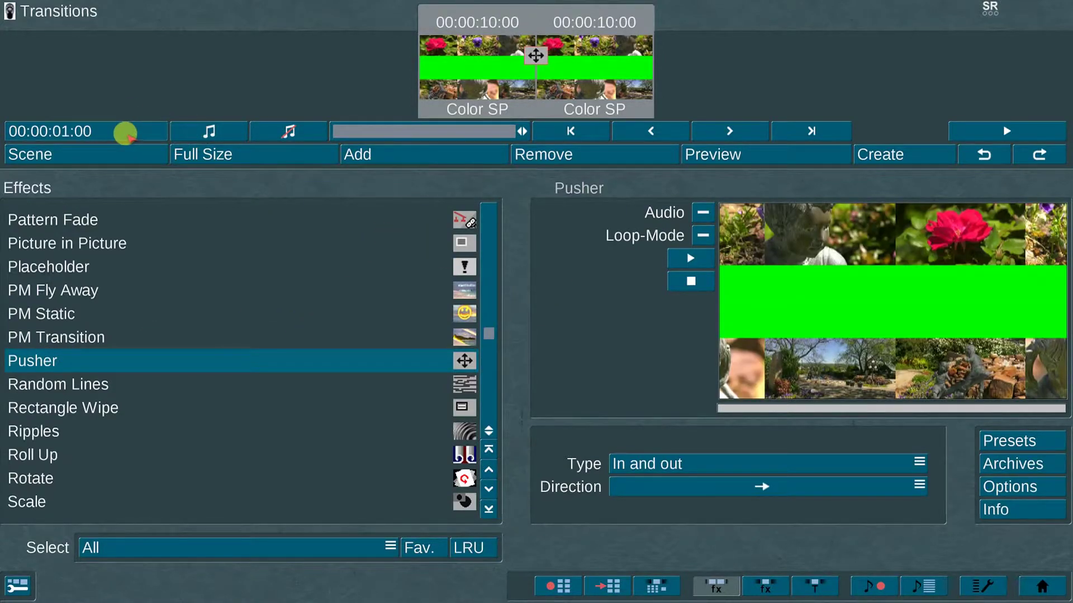
pyautogui.click(127, 131)
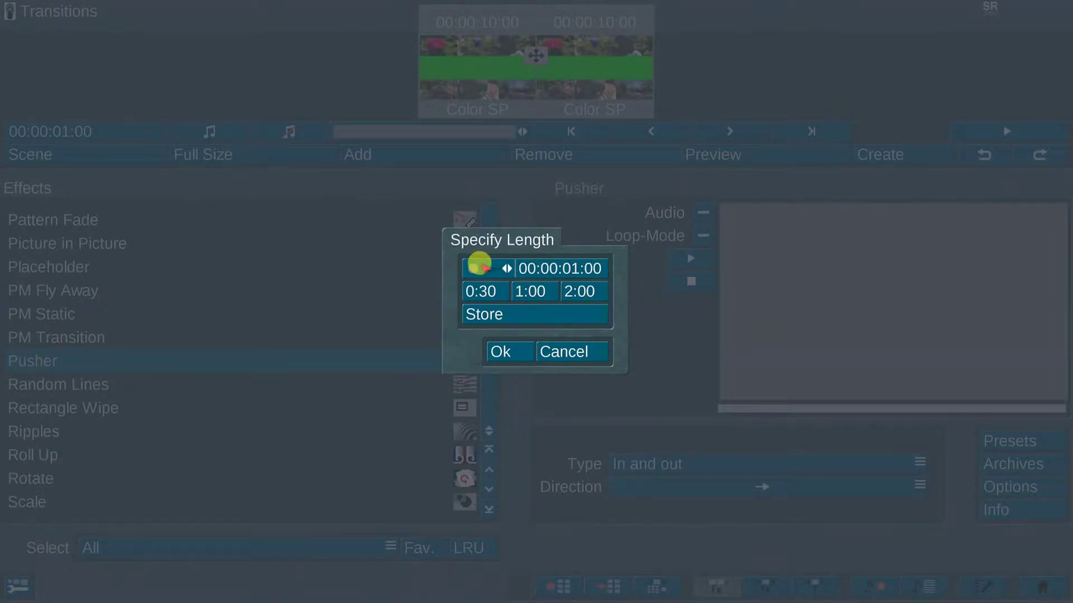
pyautogui.moveTo(479, 264); pyautogui.dragTo(480, 267)
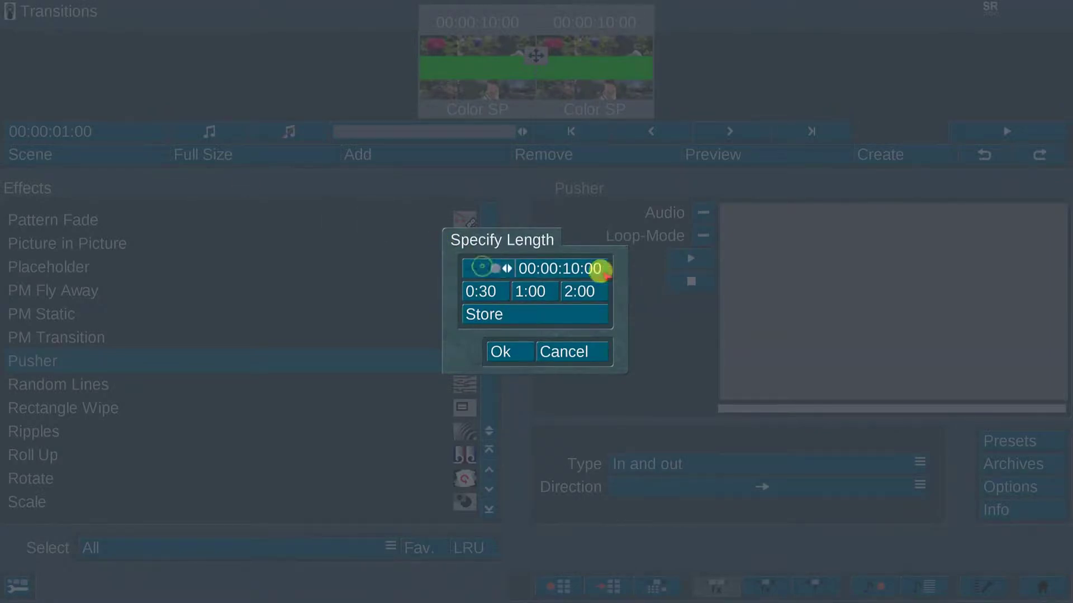
pyautogui.click(525, 341)
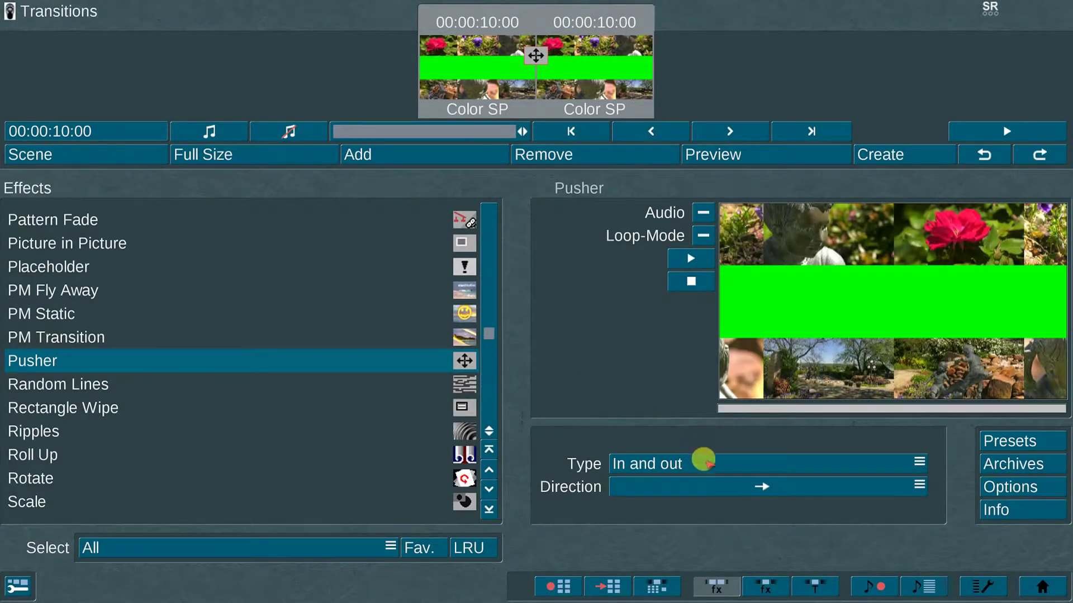
# - Keep the In and out push type, render the Pusher, and save it as a scene
pyautogui.click(703, 463)
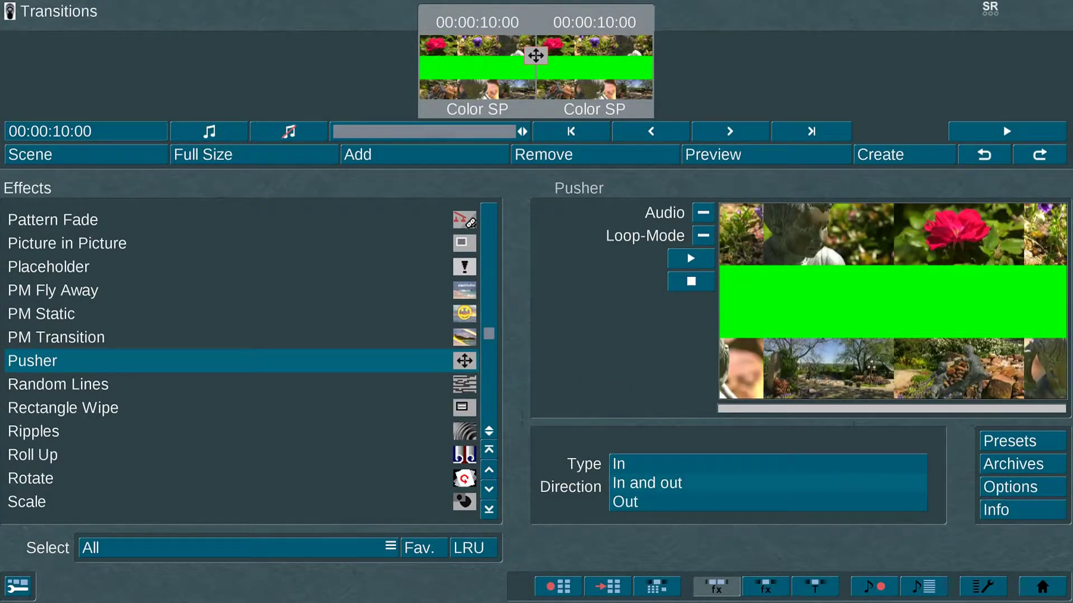
pyautogui.click(704, 483)
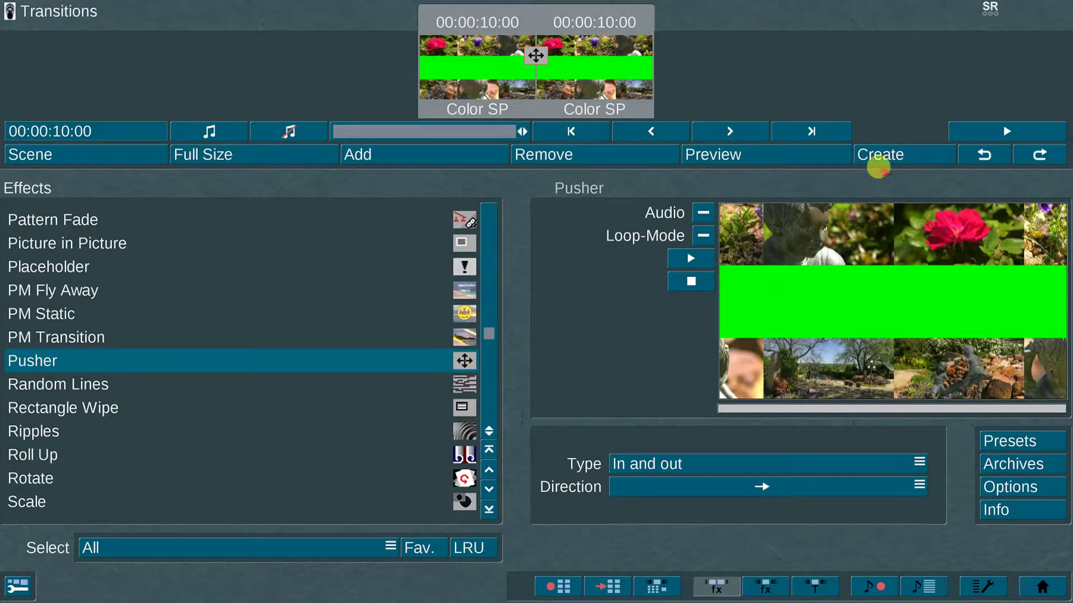
pyautogui.click(902, 151)
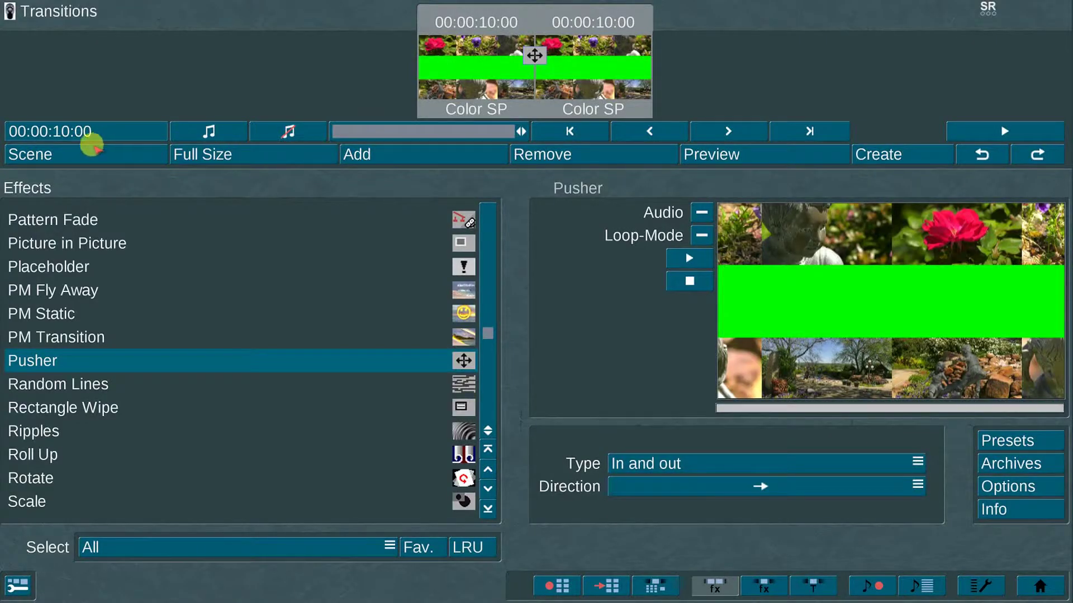
pyautogui.click(91, 148)
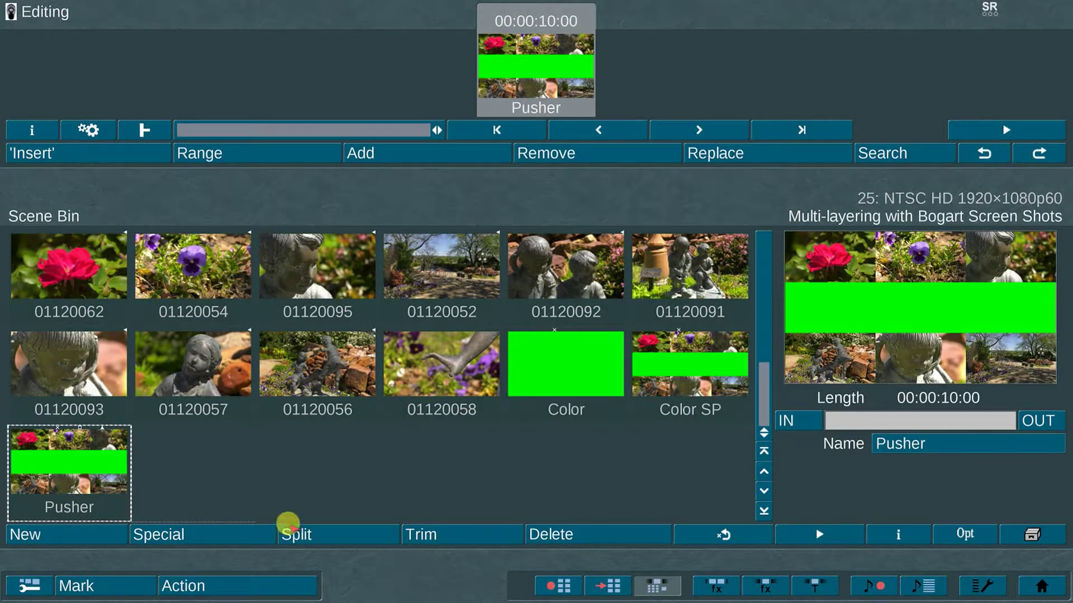
# - Create a 10-second light blue Color2 clip and open it in the AnimX effect
pyautogui.click(71, 535)
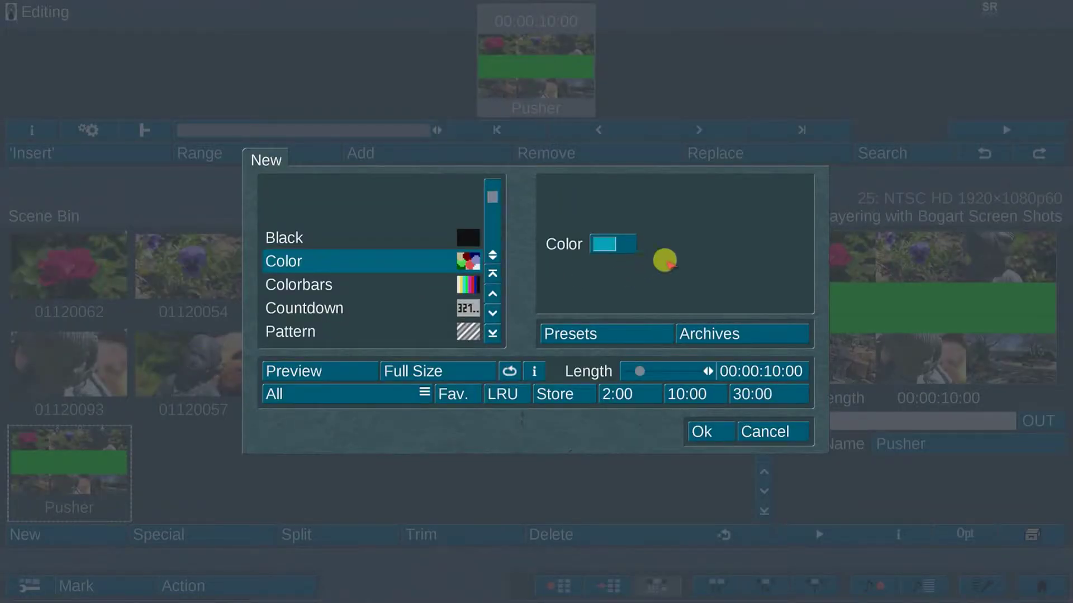
pyautogui.click(602, 245)
pyautogui.click(575, 411)
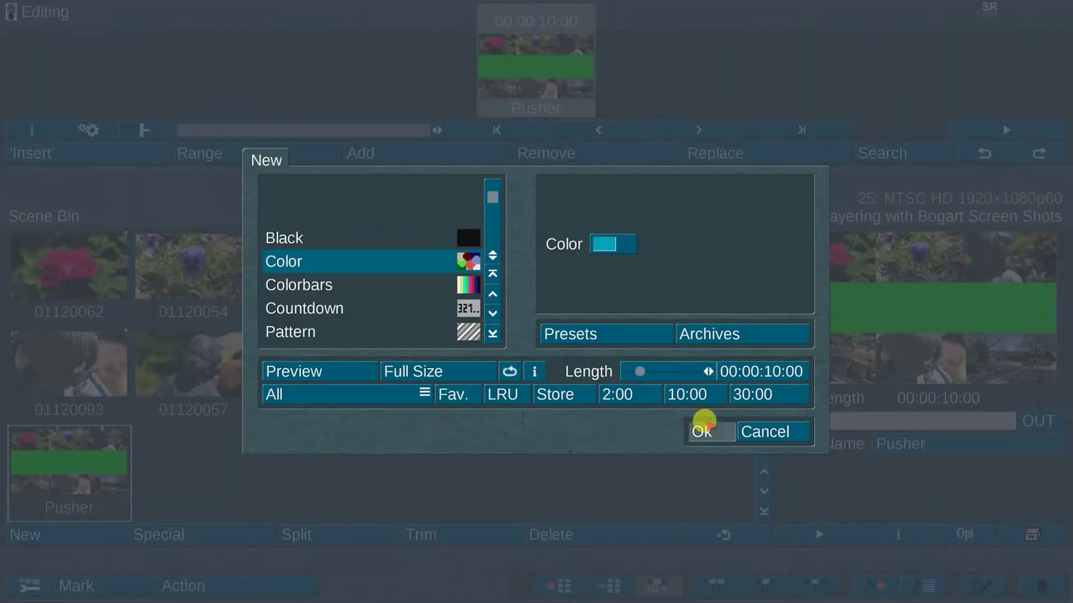
pyautogui.click(702, 431)
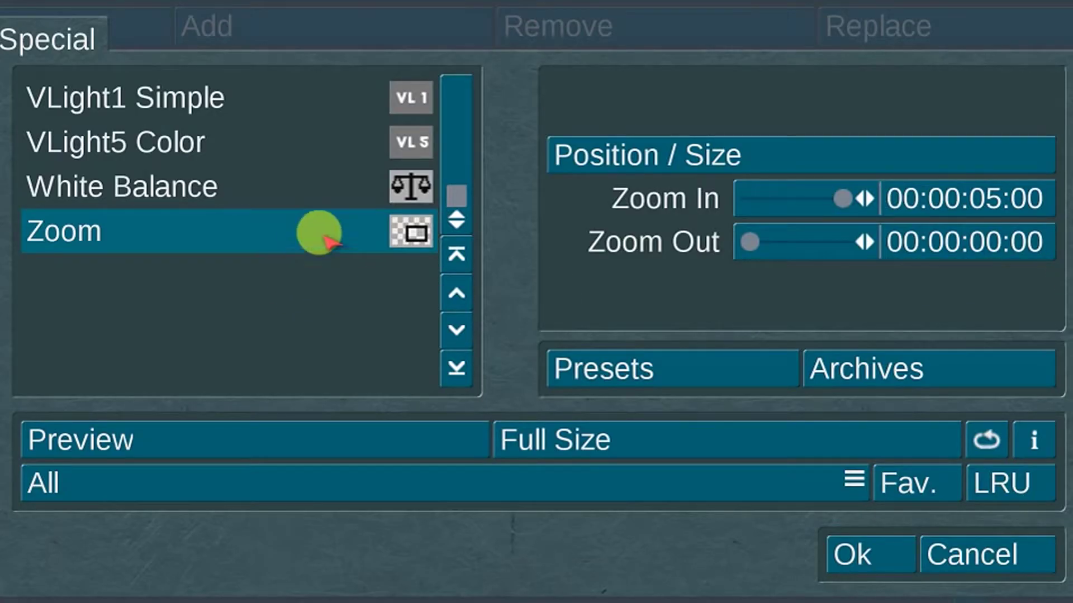
pyautogui.moveTo(454, 195); pyautogui.dragTo(454, 106)
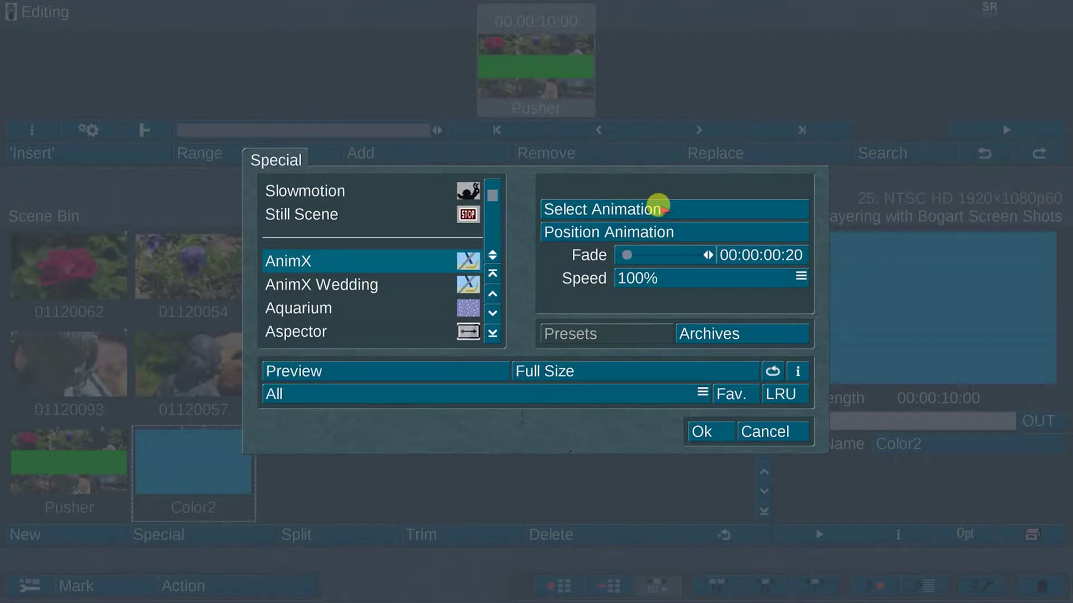
# - Overlay the Arabesk Background 3 animation at 56% alpha and render Color2 SP
pyautogui.click(658, 208)
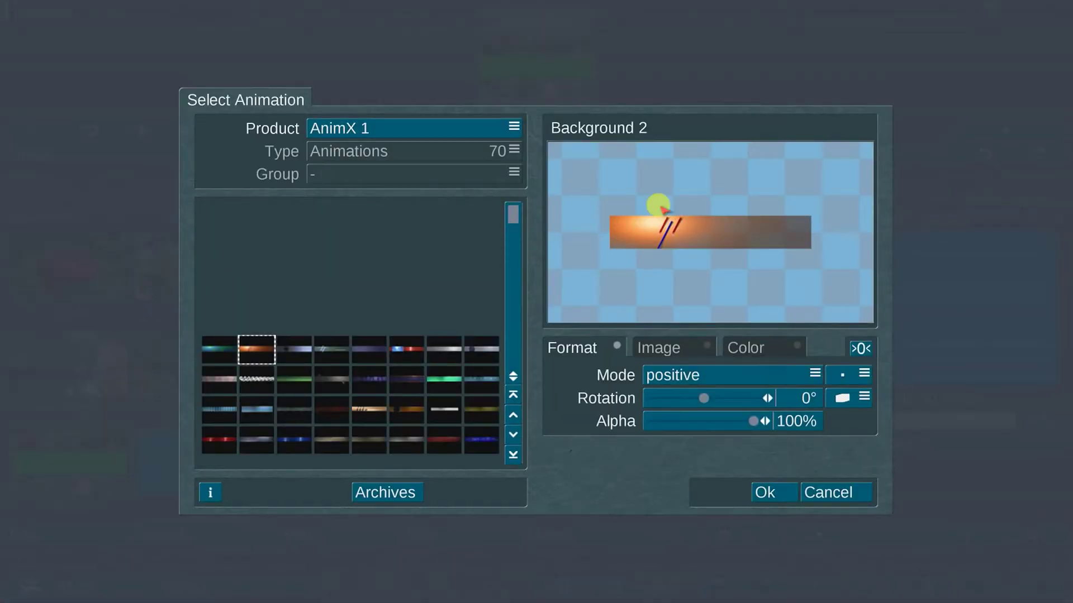
pyautogui.click(435, 132)
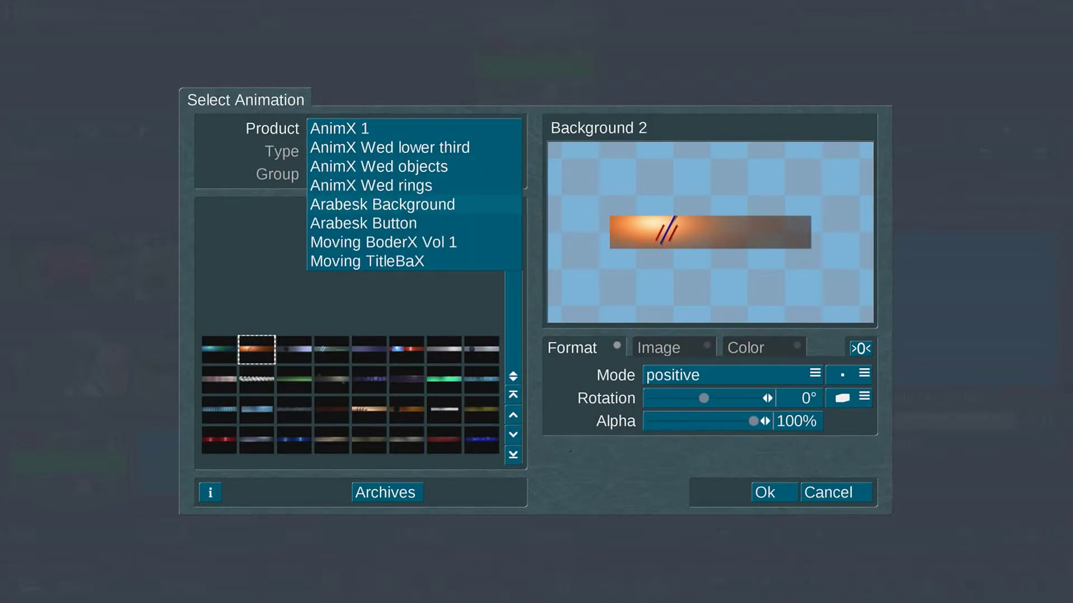
pyautogui.click(391, 204)
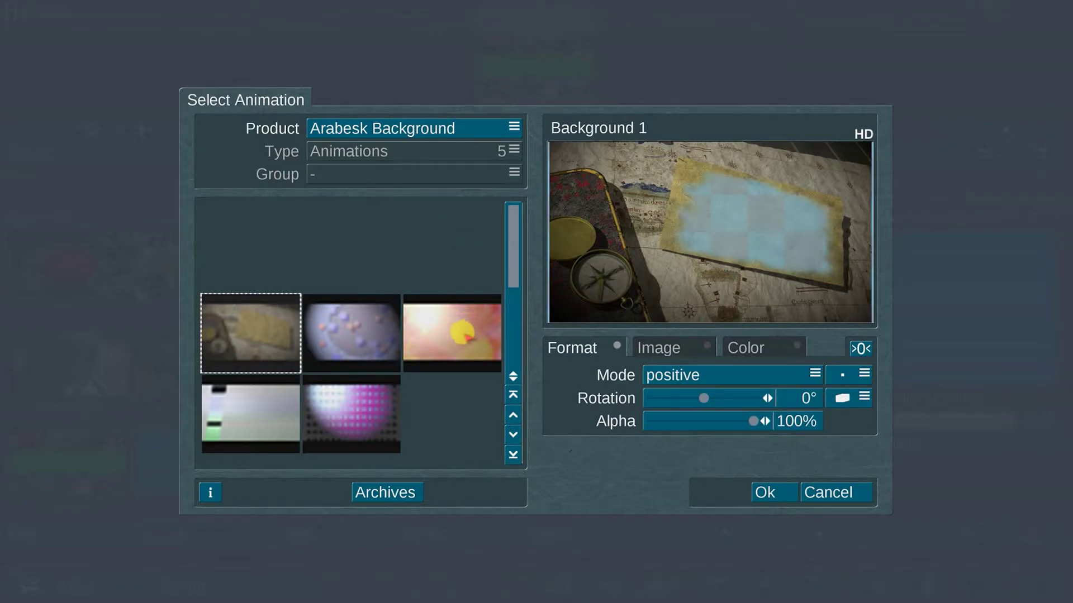
pyautogui.click(463, 333)
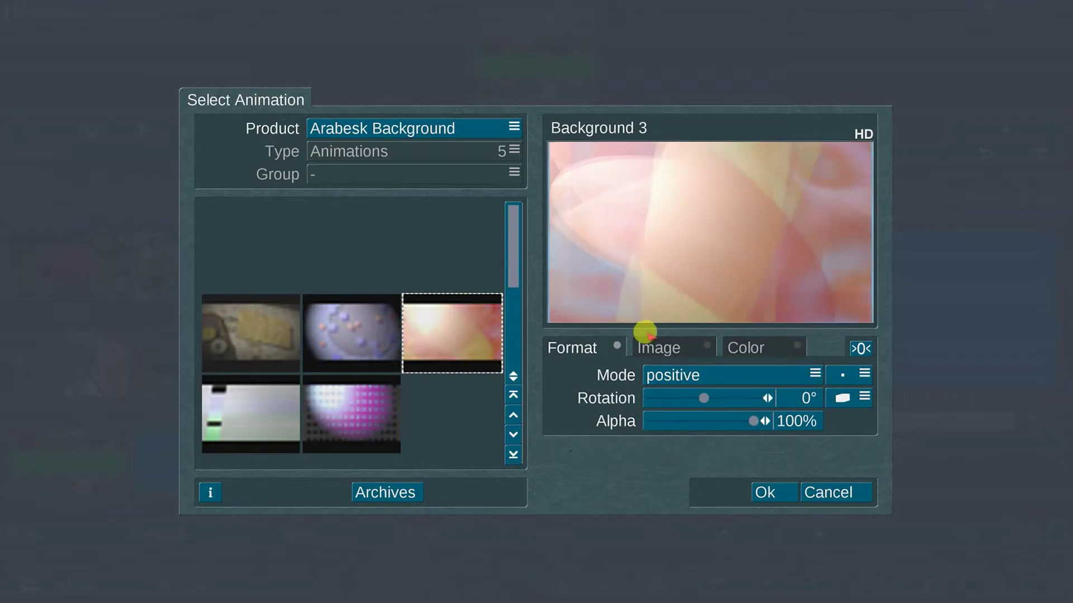
pyautogui.moveTo(705, 422); pyautogui.dragTo(705, 422)
pyautogui.press('Return')
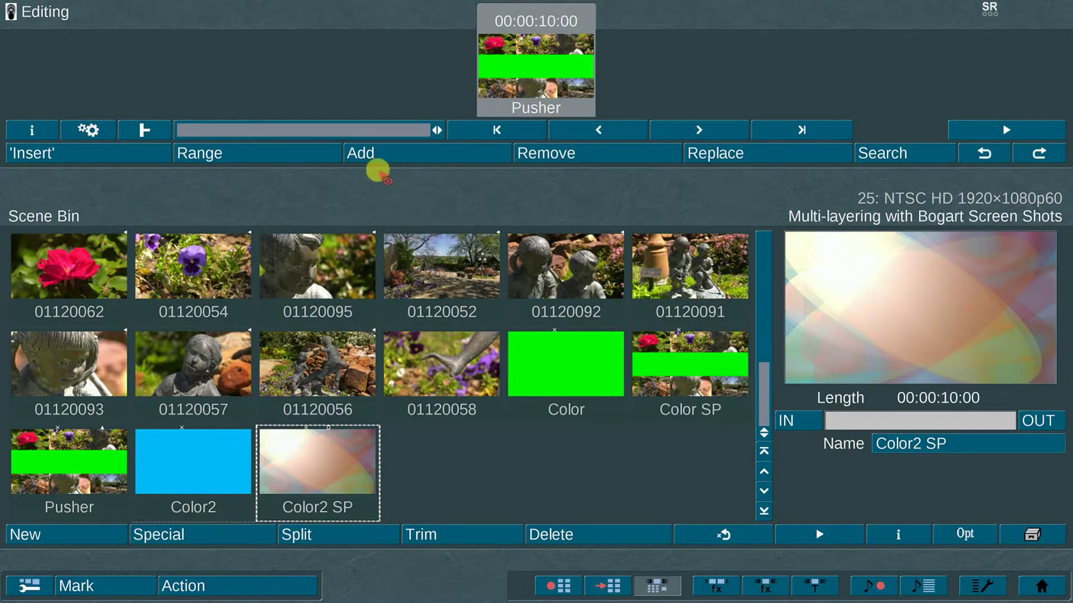
# - Place Color2 SP on the storyboard before the Pusher clip
pyautogui.click(412, 54)
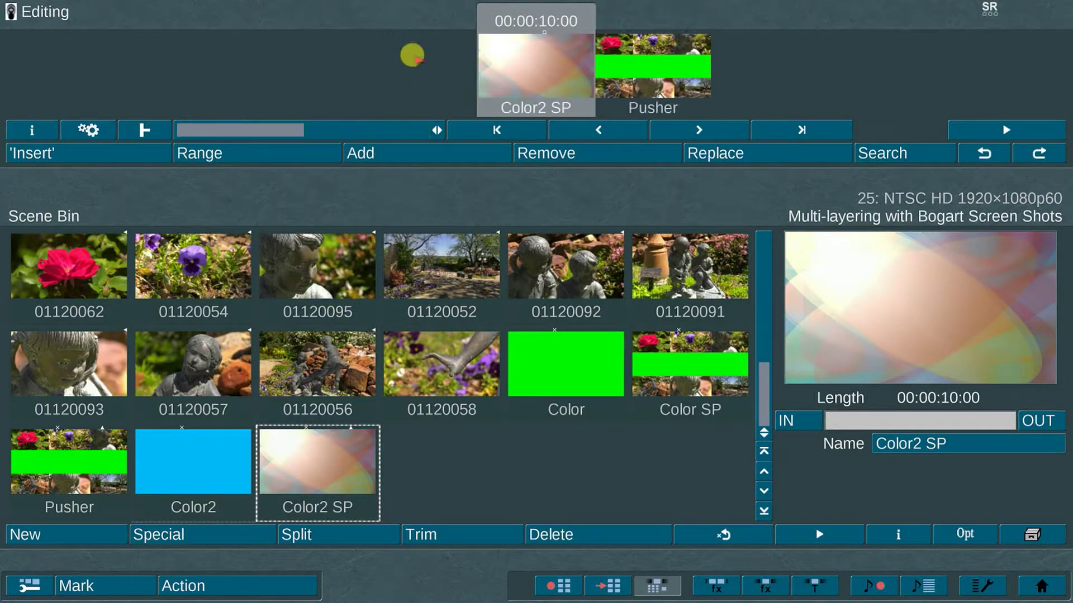
pyautogui.click(573, 78)
pyautogui.scroll(20, 235, 357)
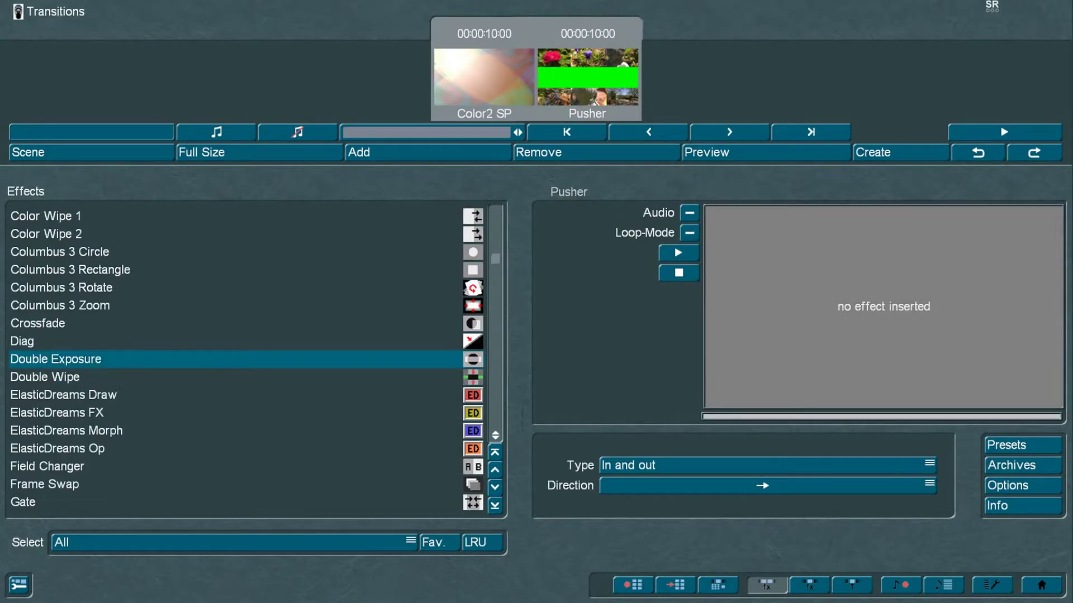
pyautogui.scroll(8, 235, 358)
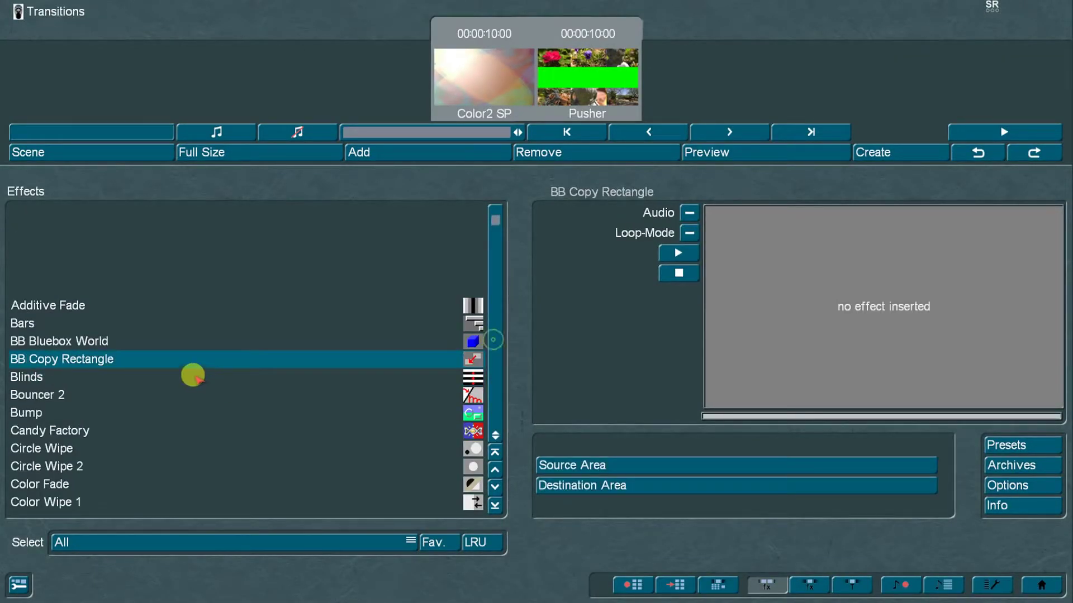
# - Join the two clips with a BB Bluebox World transition lasting 00:00:10:00
pyautogui.click(114, 341)
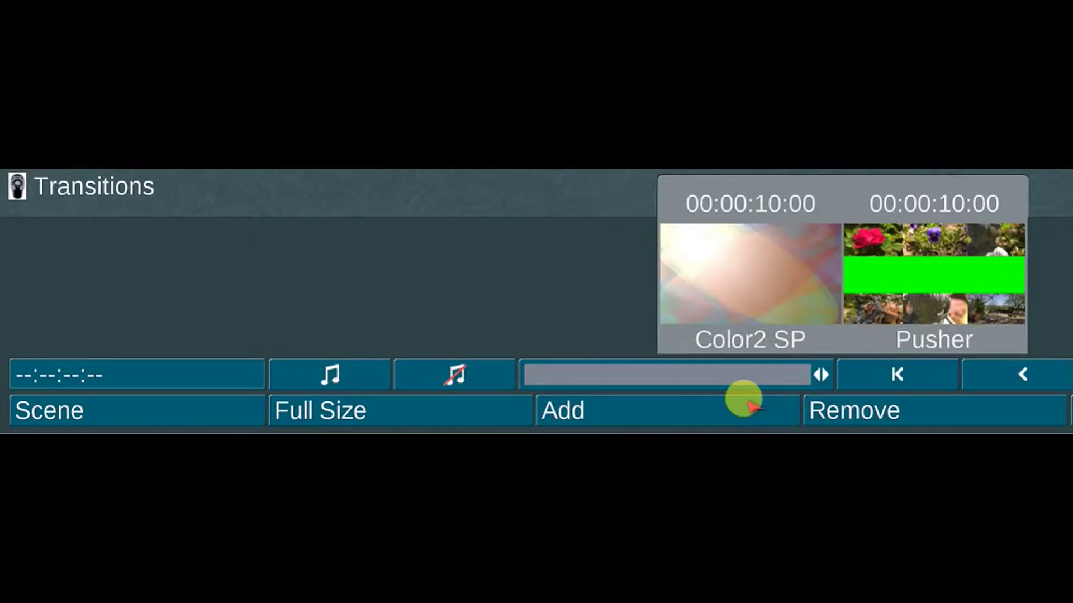
pyautogui.click(482, 151)
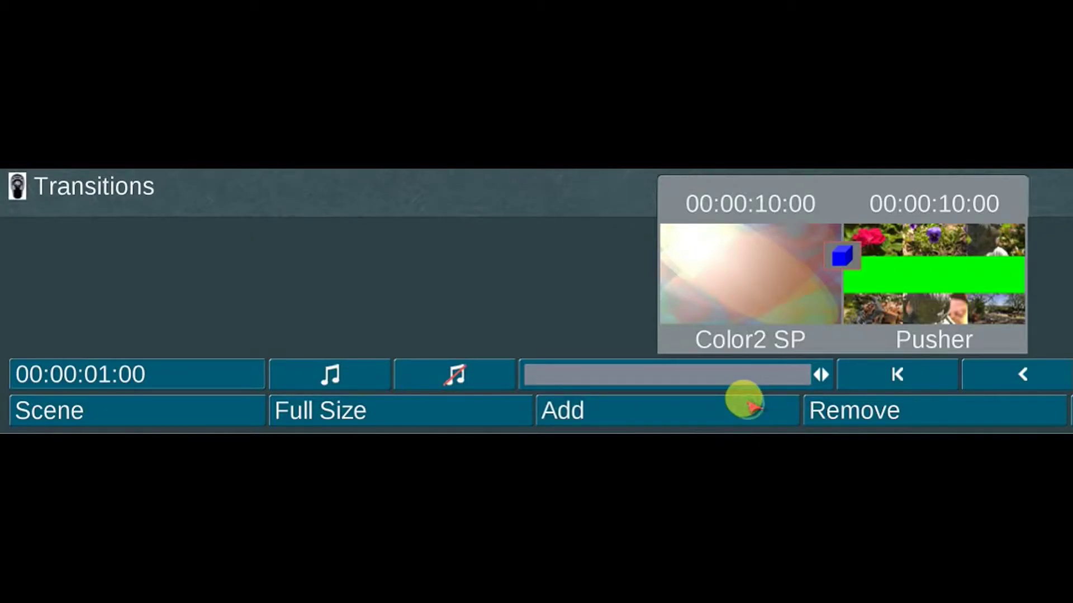
pyautogui.click(167, 374)
pyautogui.moveTo(364, 184); pyautogui.dragTo(432, 185)
pyautogui.click(477, 429)
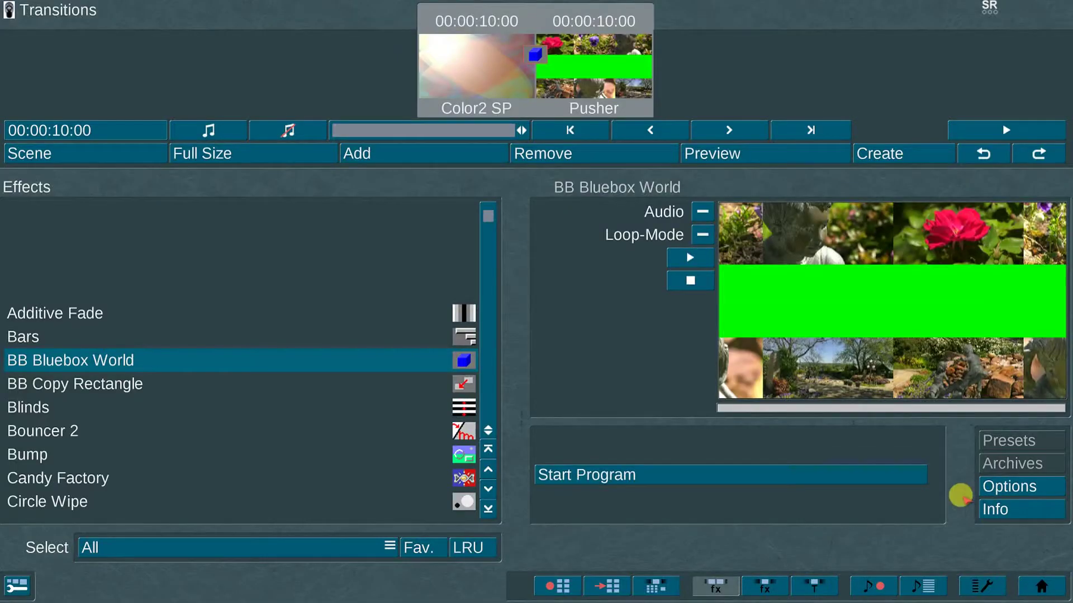
# - Set Bluebox Mode to Bluescreen with Green Screen keying and adjust tolerance and density
pyautogui.click(686, 469)
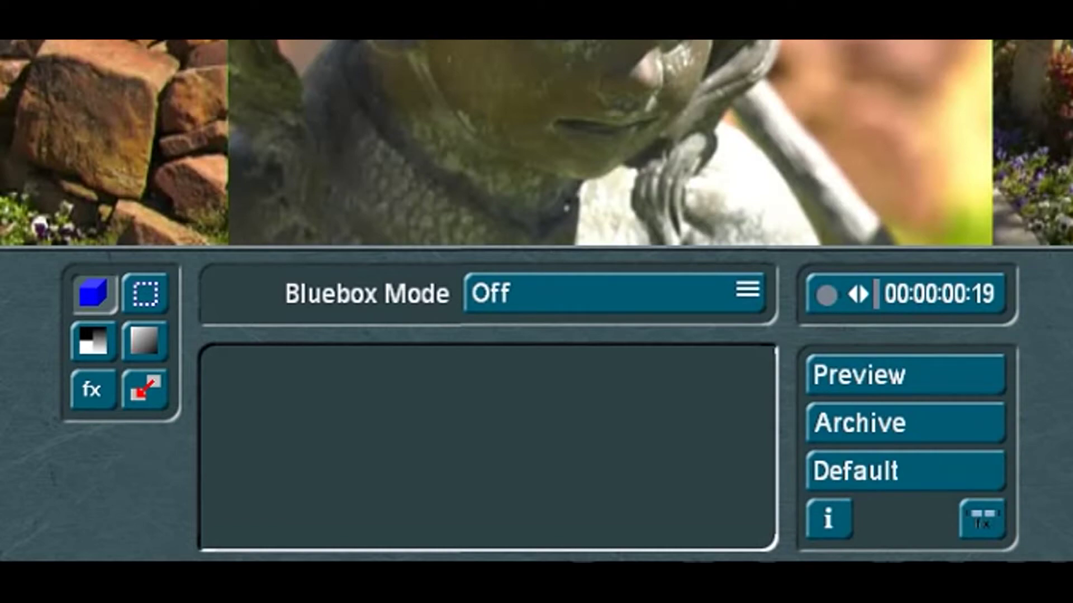
pyautogui.click(668, 290)
pyautogui.click(558, 250)
pyautogui.click(567, 370)
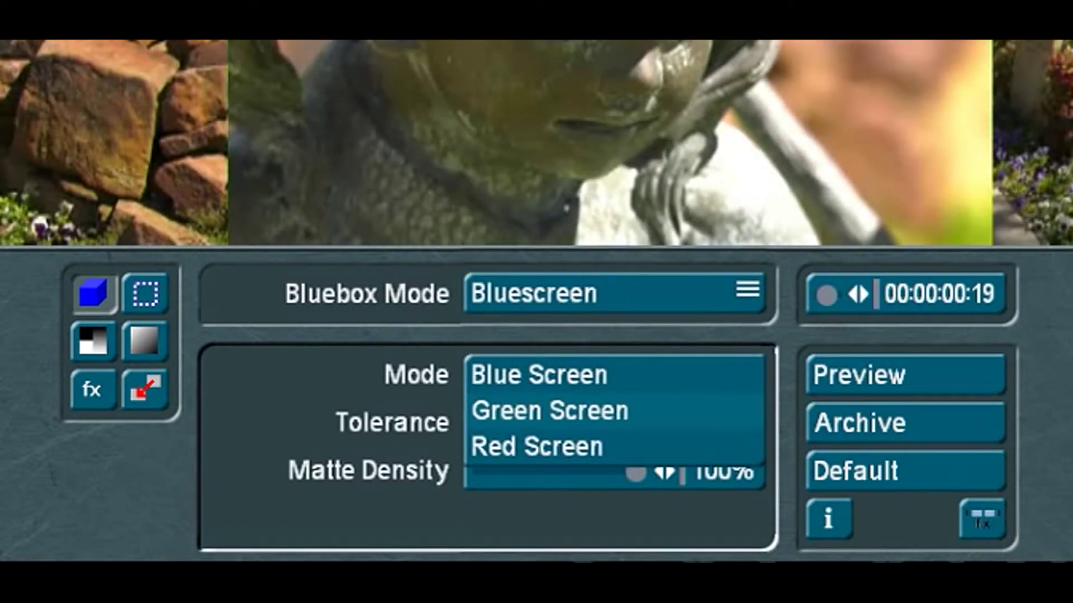
pyautogui.click(558, 412)
pyautogui.moveTo(584, 428); pyautogui.dragTo(635, 423)
pyautogui.moveTo(587, 479); pyautogui.dragTo(699, 486)
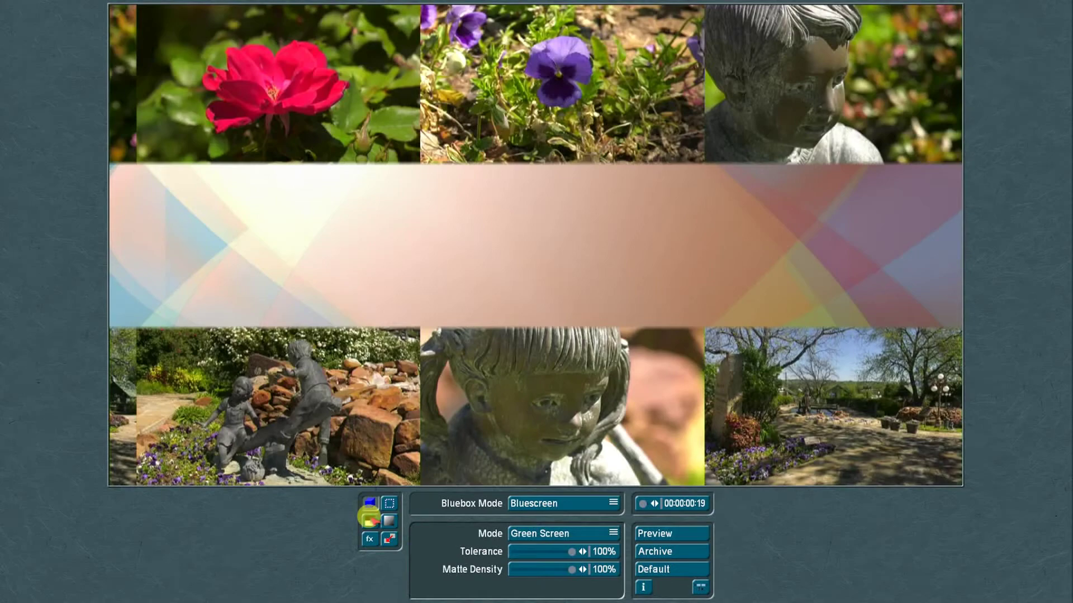
# - Adjust the alpha edge Transition, then render the keyed result as a new scene
pyautogui.click(370, 519)
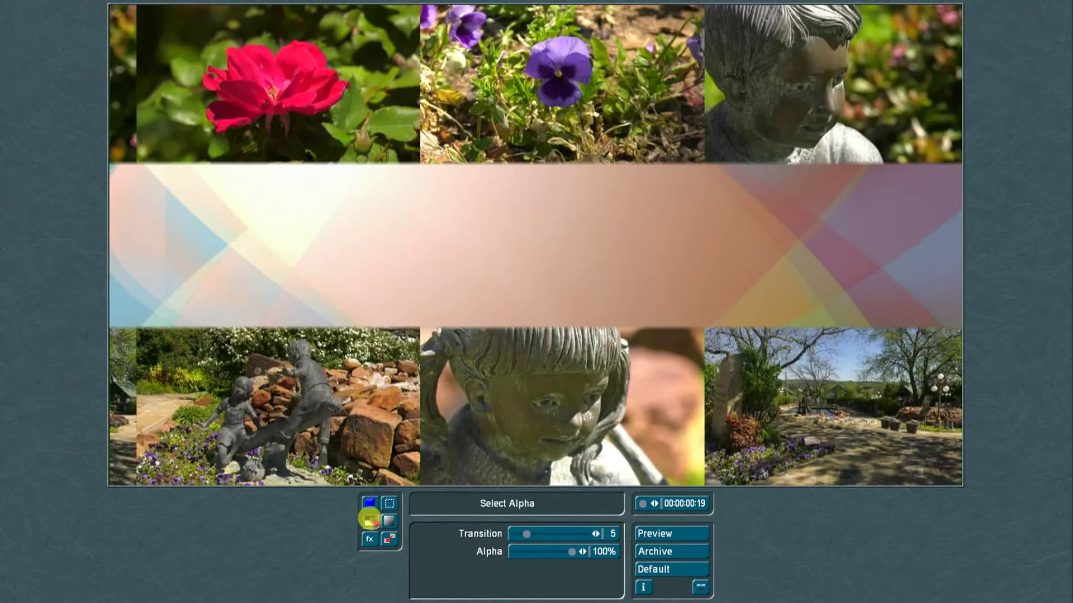
pyautogui.click(593, 534)
pyautogui.moveTo(524, 533); pyautogui.dragTo(571, 552)
pyautogui.click(912, 151)
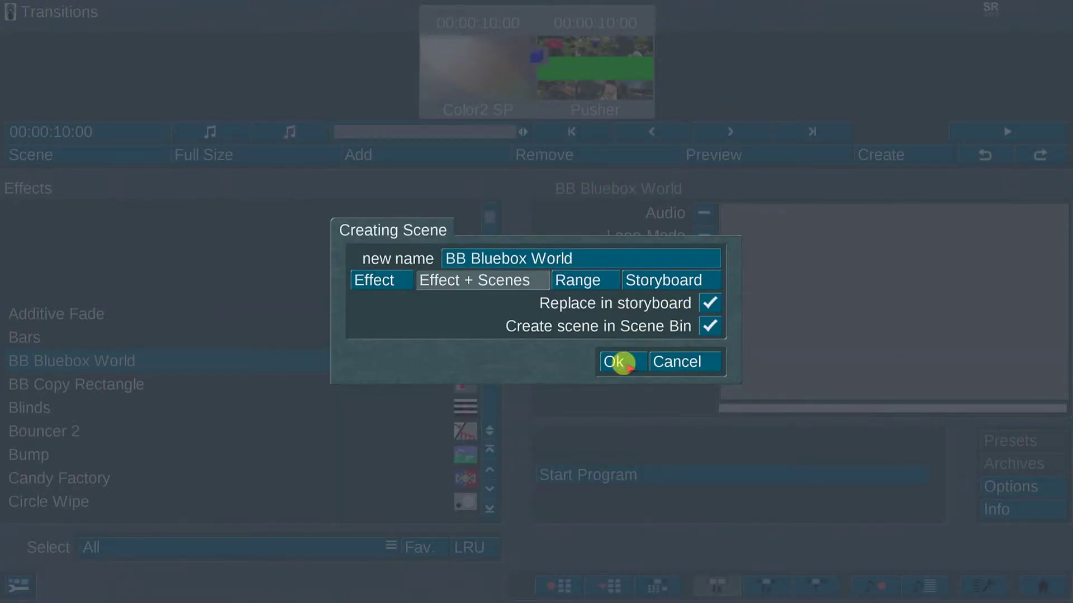
pyautogui.click(623, 363)
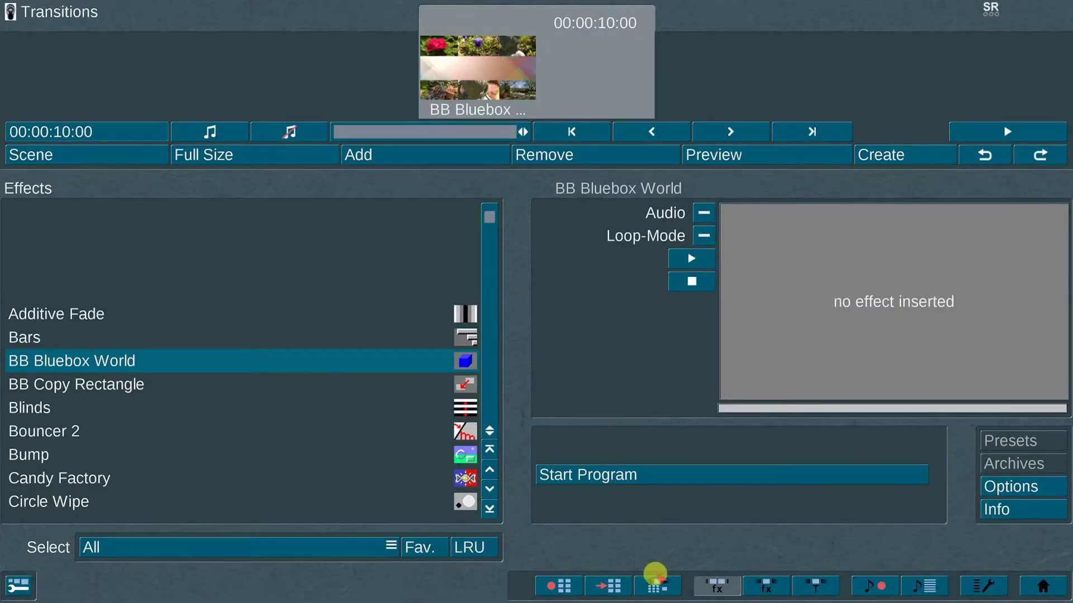
pyautogui.click(656, 578)
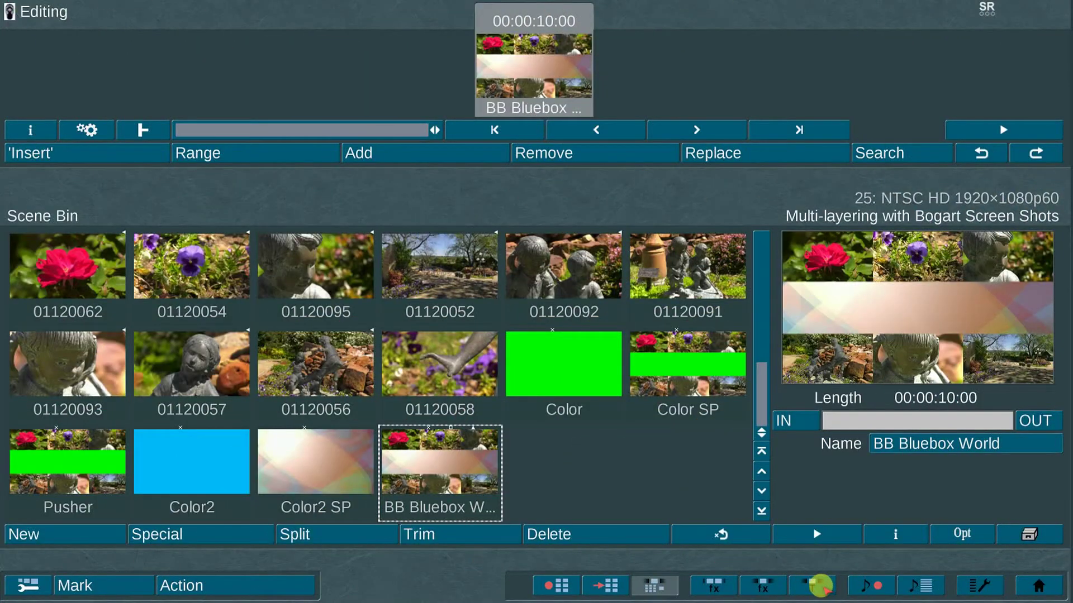
# - Add the Through Fading Pages title with Vertigo Titler and type 'Multi-Layering with'
pyautogui.click(820, 586)
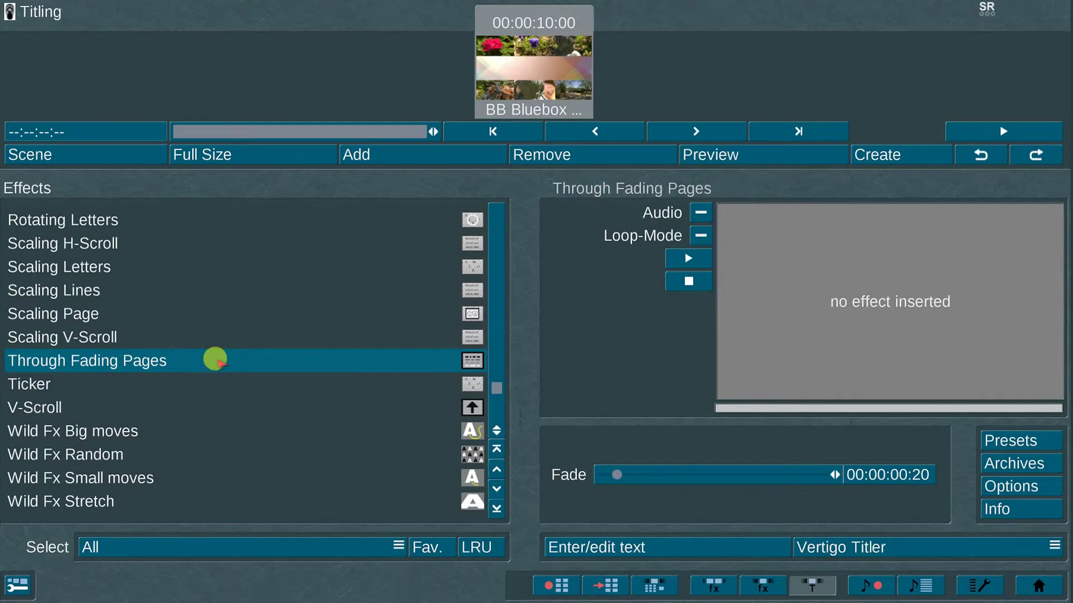
pyautogui.click(451, 151)
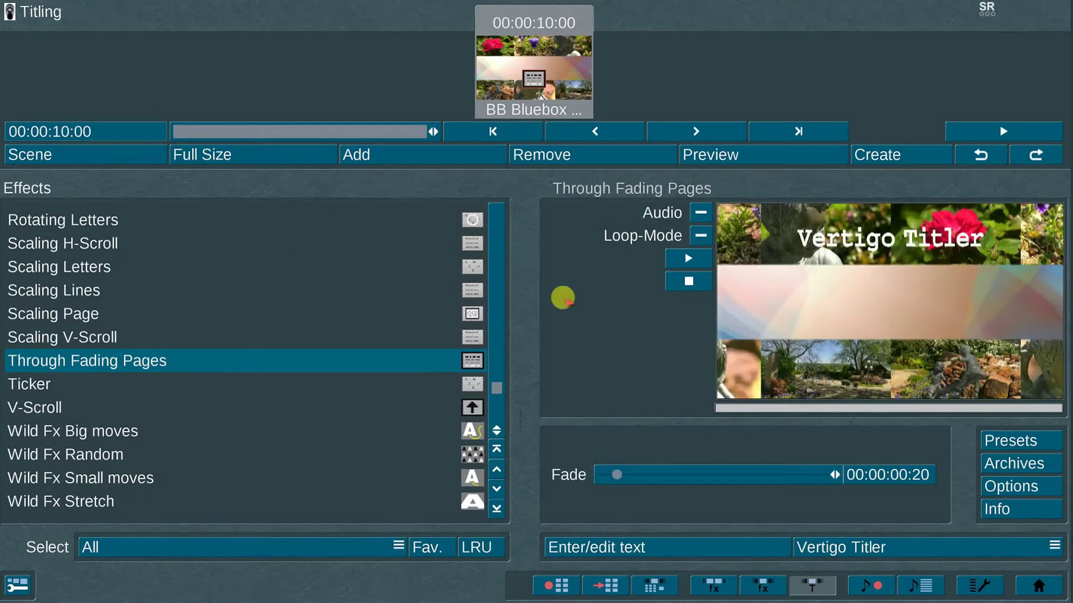
pyautogui.click(903, 547)
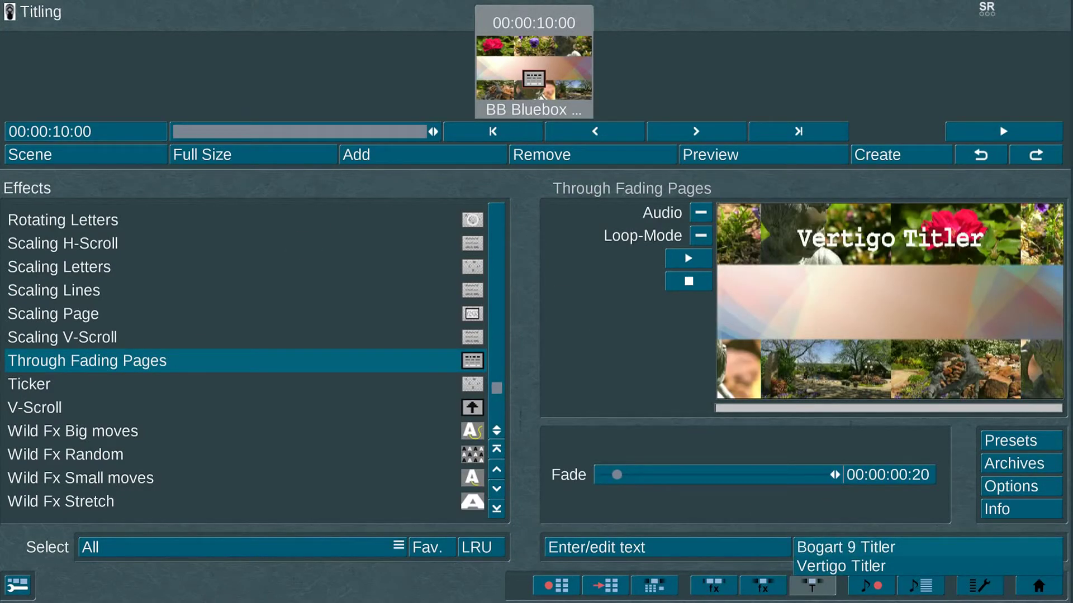
pyautogui.click(888, 545)
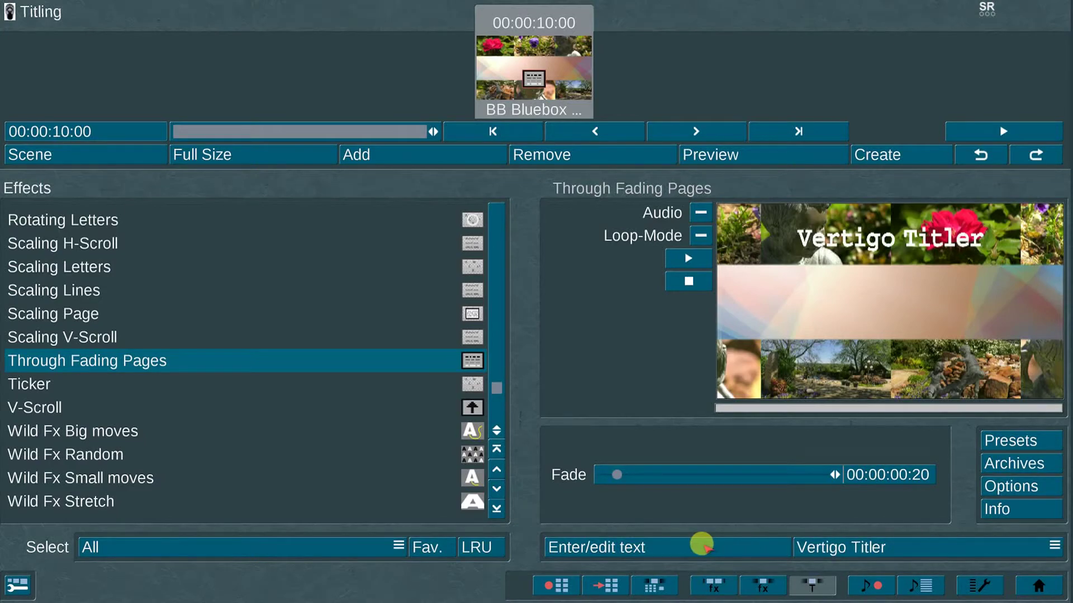
pyautogui.click(702, 544)
pyautogui.write('Multi-Layering with')
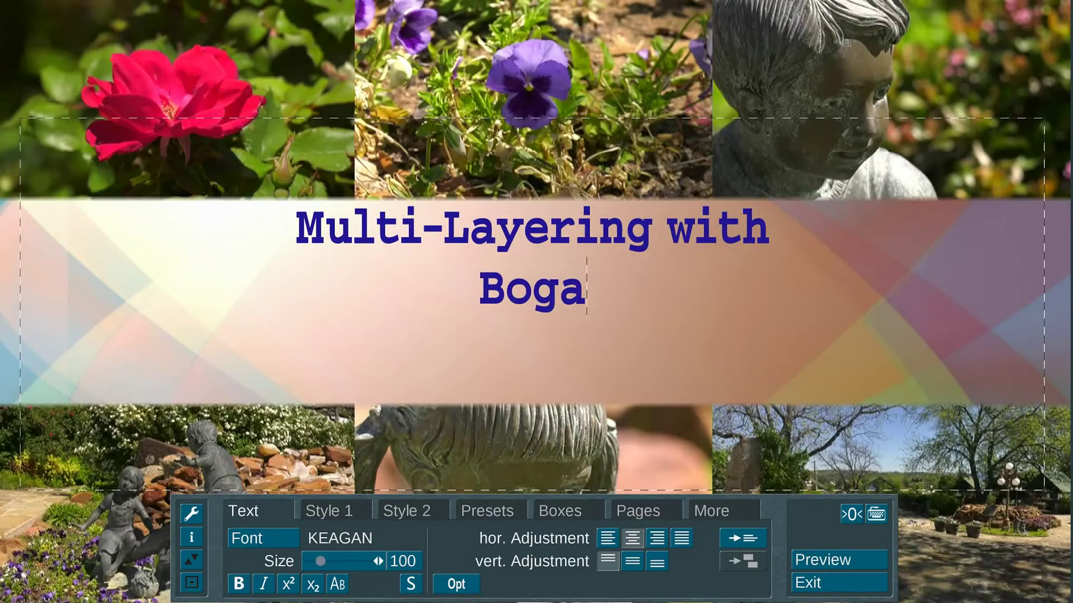
# - Reposition the text box, enlarge the title to size 110, and soften the shadow to blur 74
pyautogui.click(560, 511)
pyautogui.moveTo(431, 558); pyautogui.dragTo(440, 586)
pyautogui.click(243, 511)
pyautogui.moveTo(320, 562); pyautogui.dragTo(324, 563)
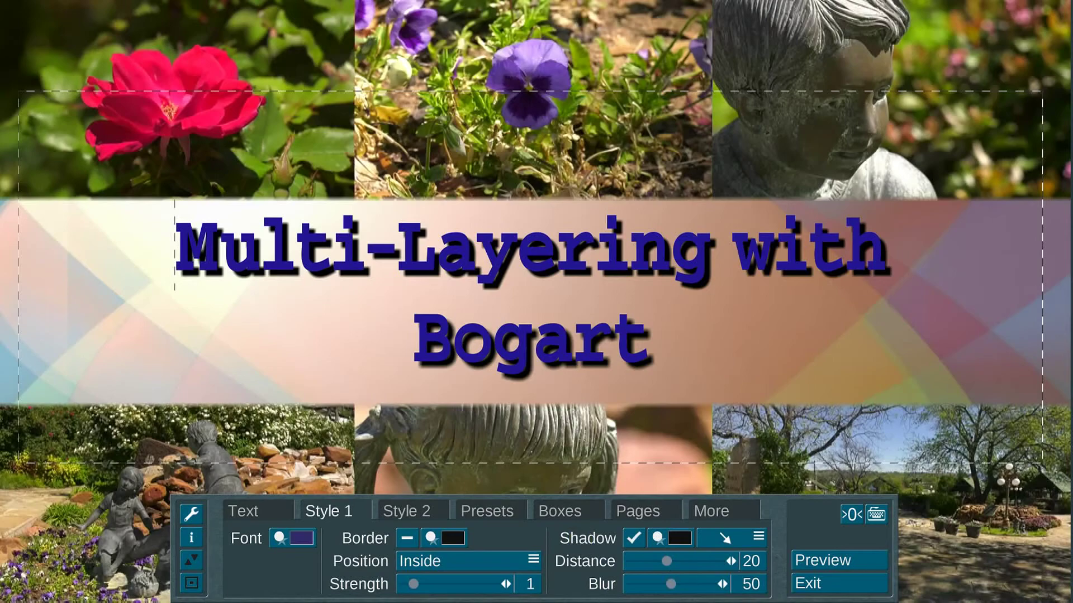
pyautogui.moveTo(681, 582); pyautogui.dragTo(685, 584)
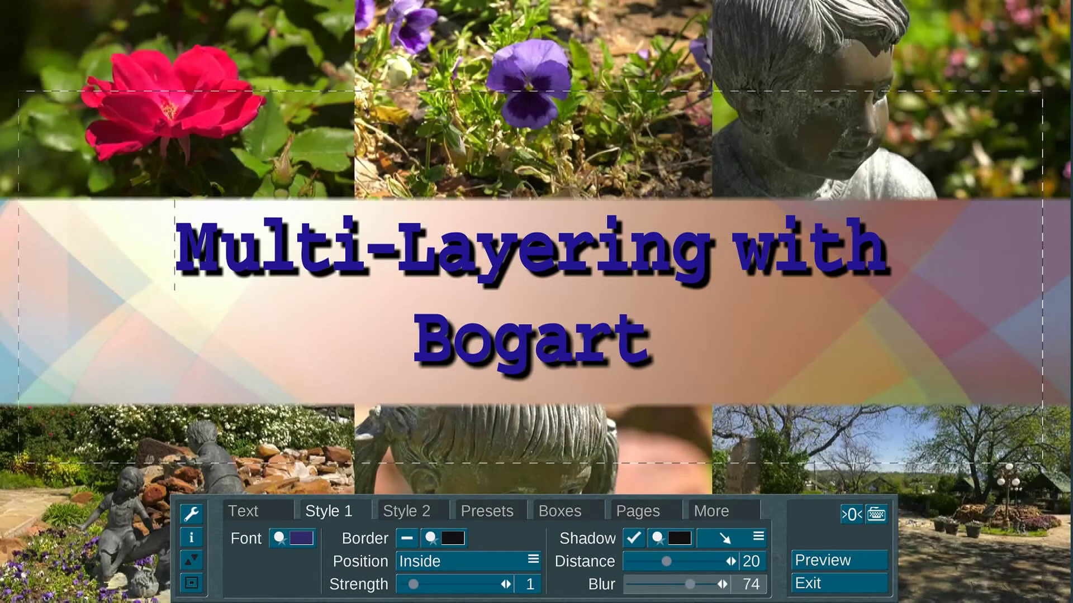